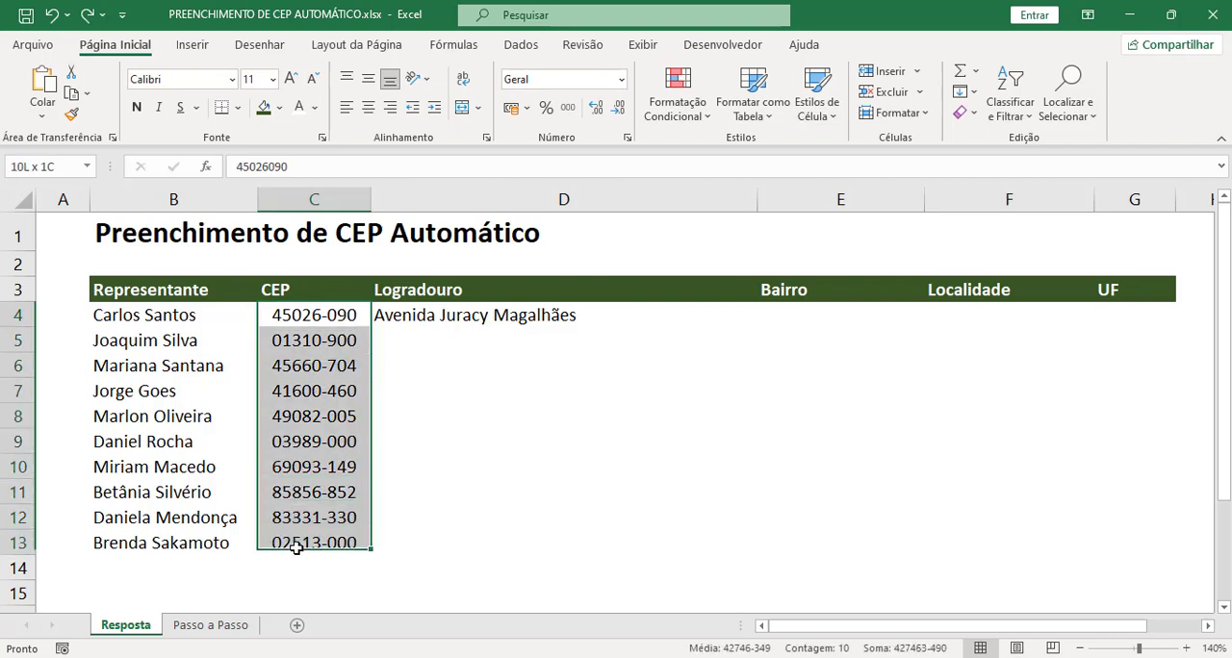
Step: Fill the Logradouro lookup formula in D4 across to G4, and copy the row's formulas down through row 13
click(400, 491)
drag(302, 310, 288, 544)
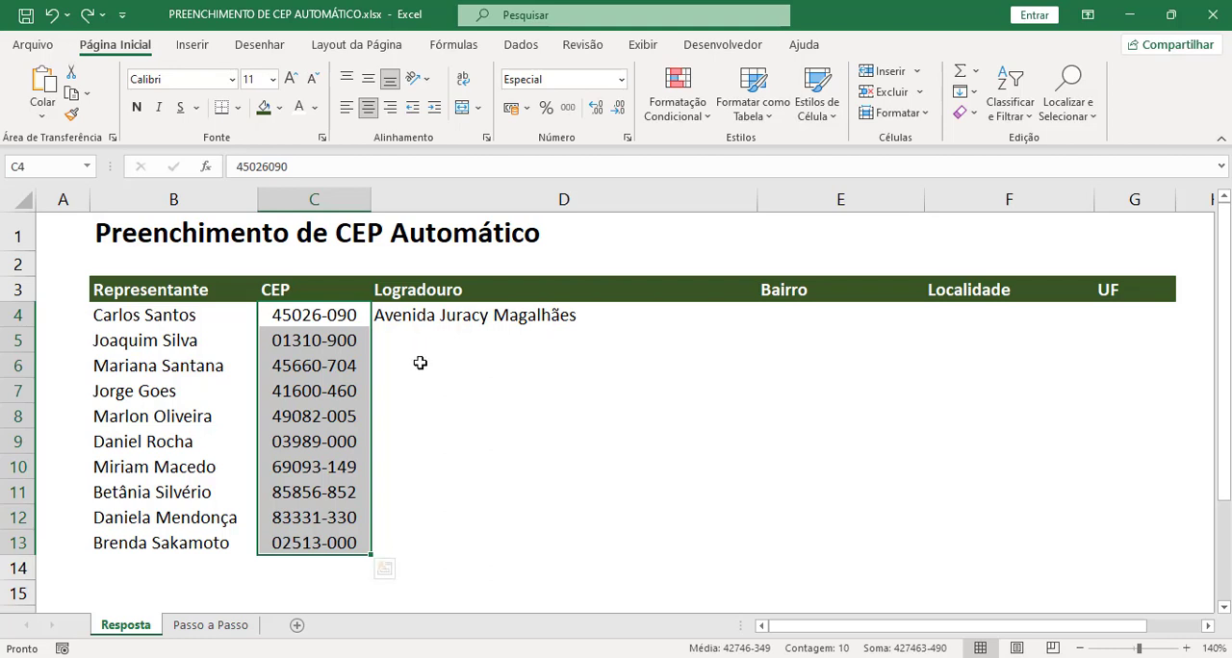
click(452, 324)
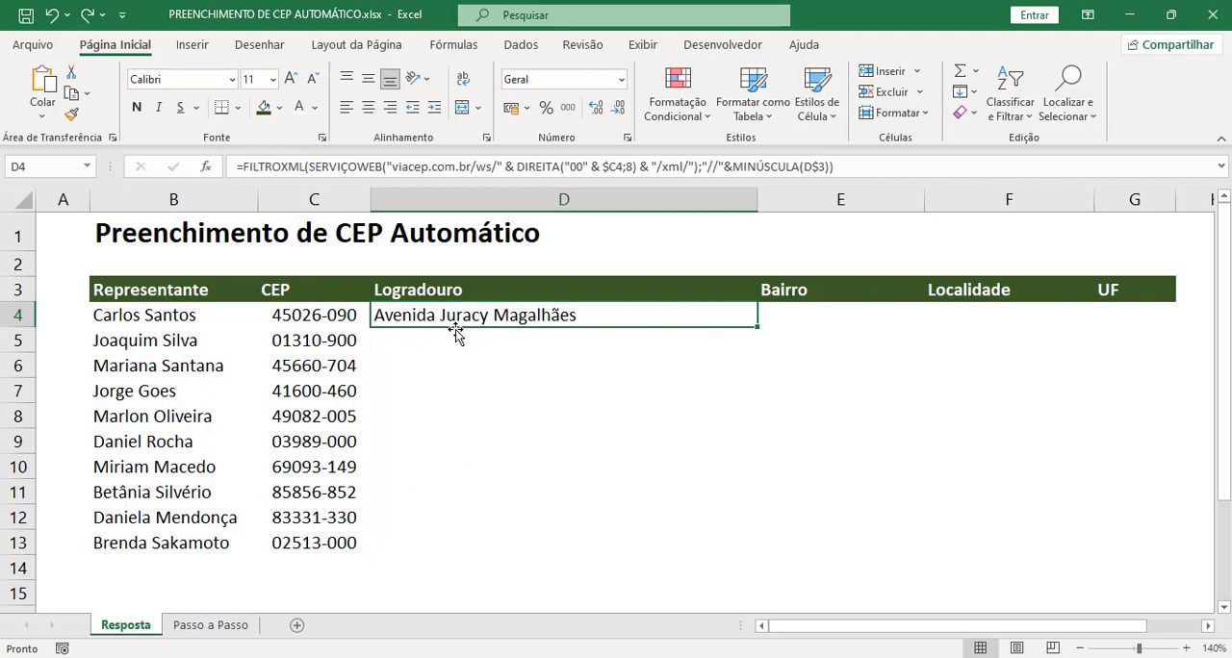
drag(760, 328, 1178, 328)
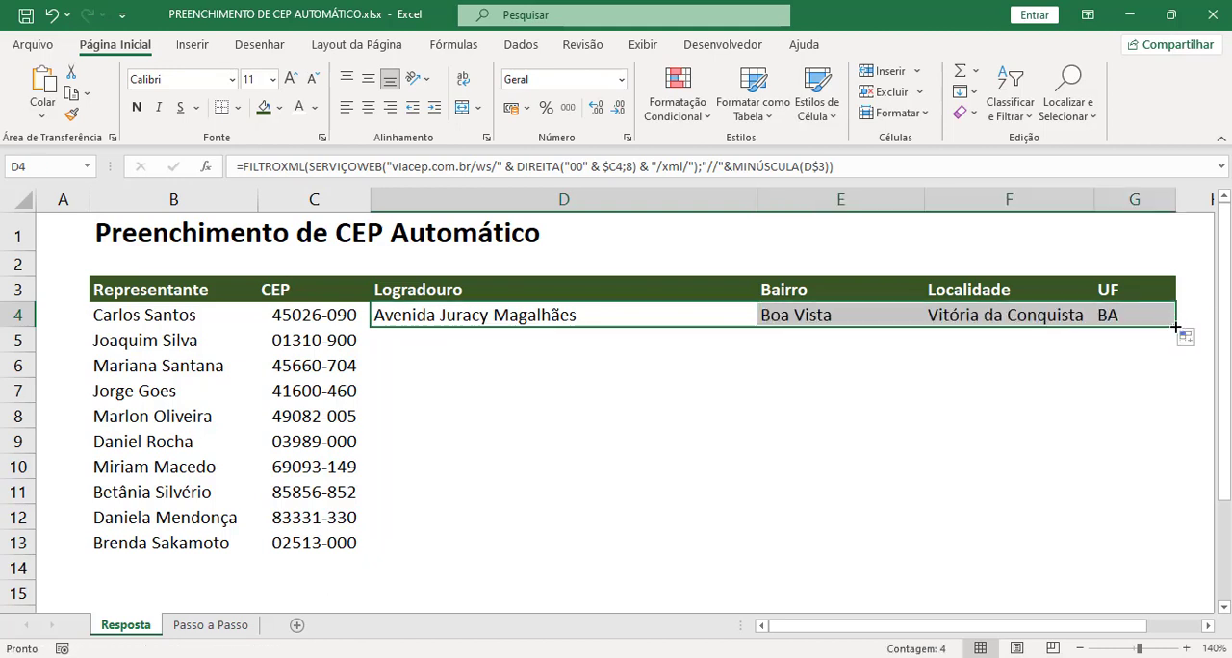
double_click(1176, 330)
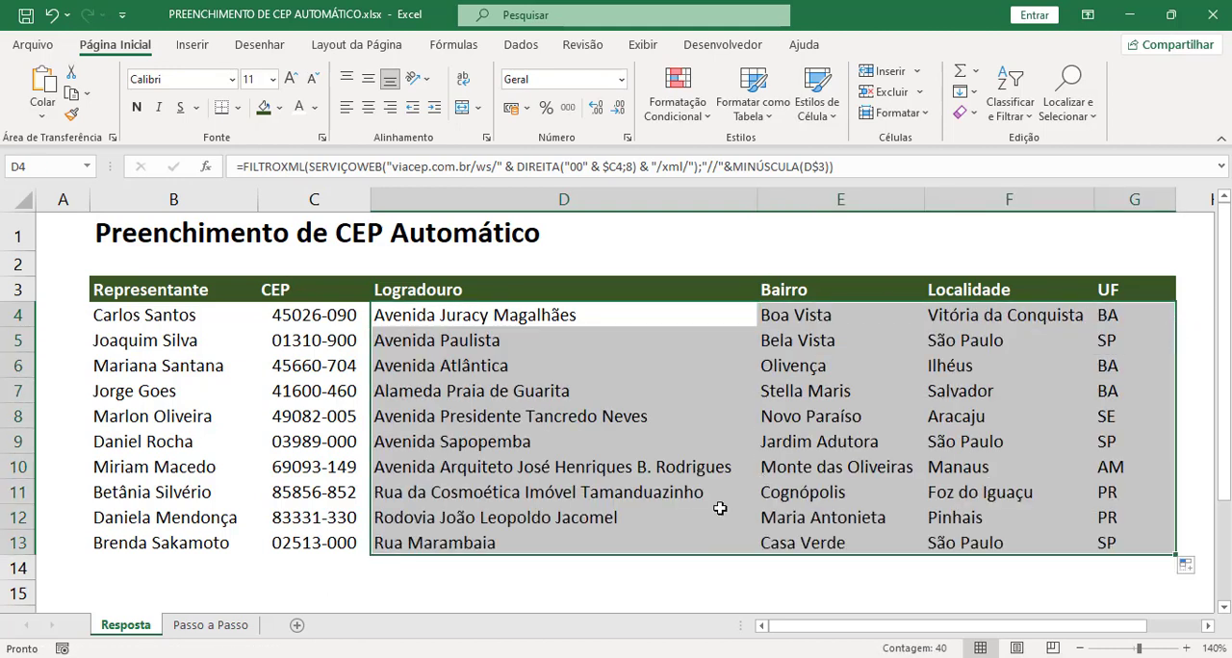
click(685, 507)
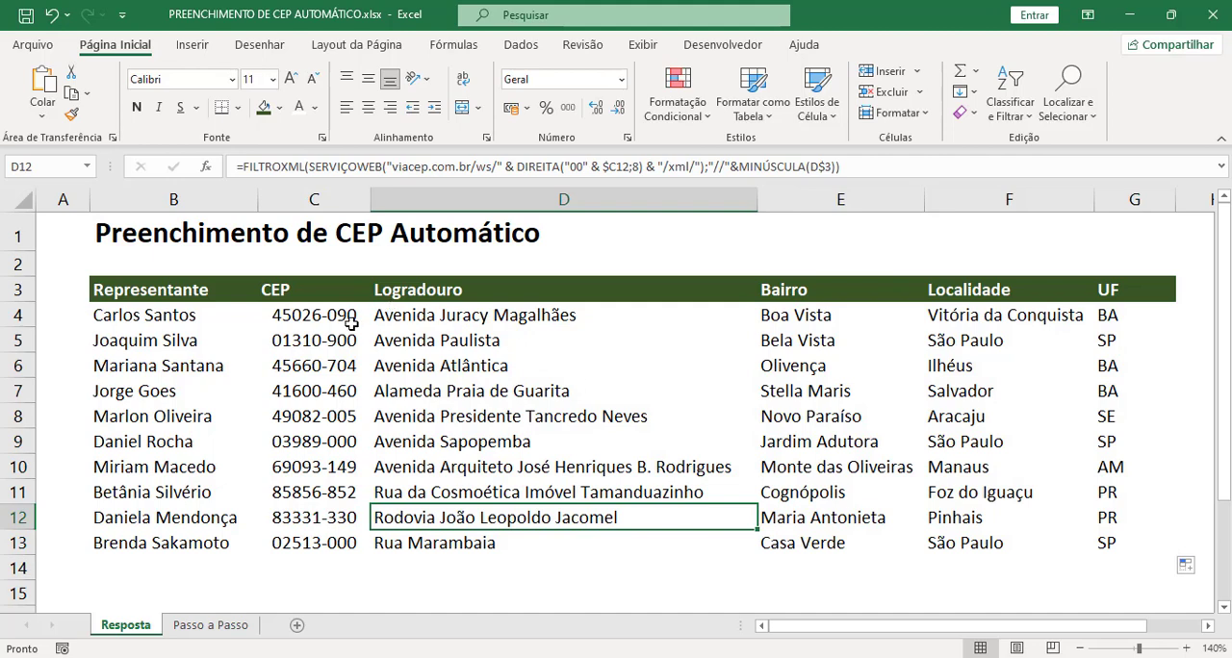
Step: Review the CEP column and the filled address columns, and compare them with the table on the Passo a Passo sheet
drag(323, 314, 324, 543)
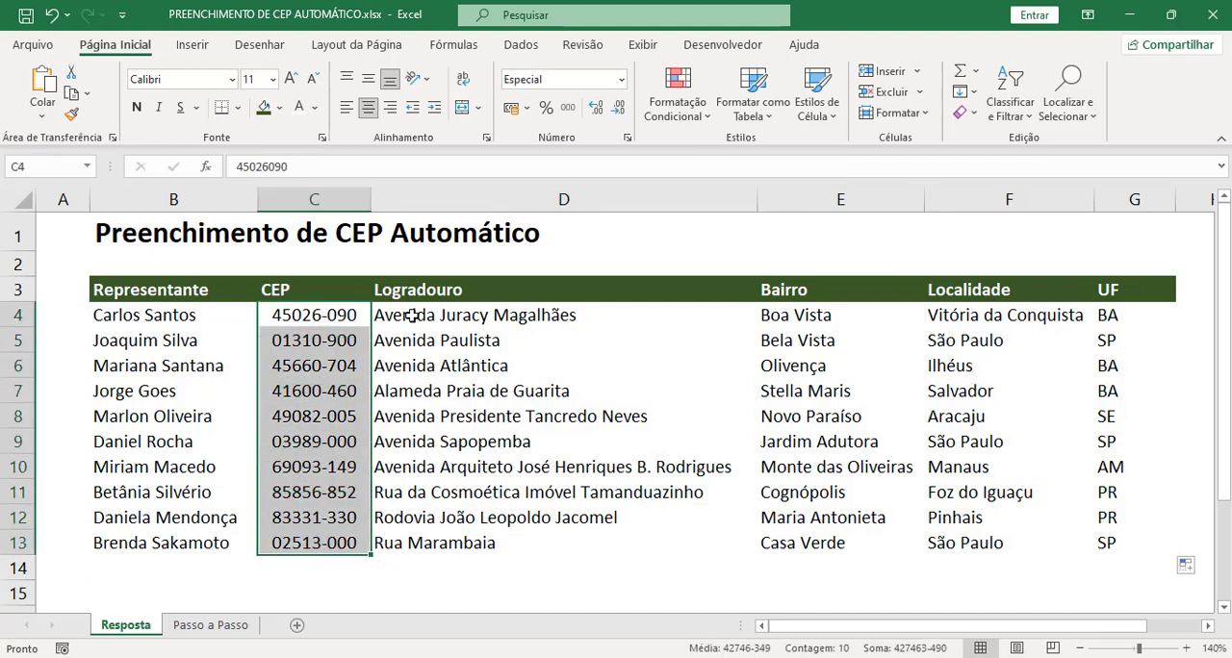
drag(412, 314, 879, 541)
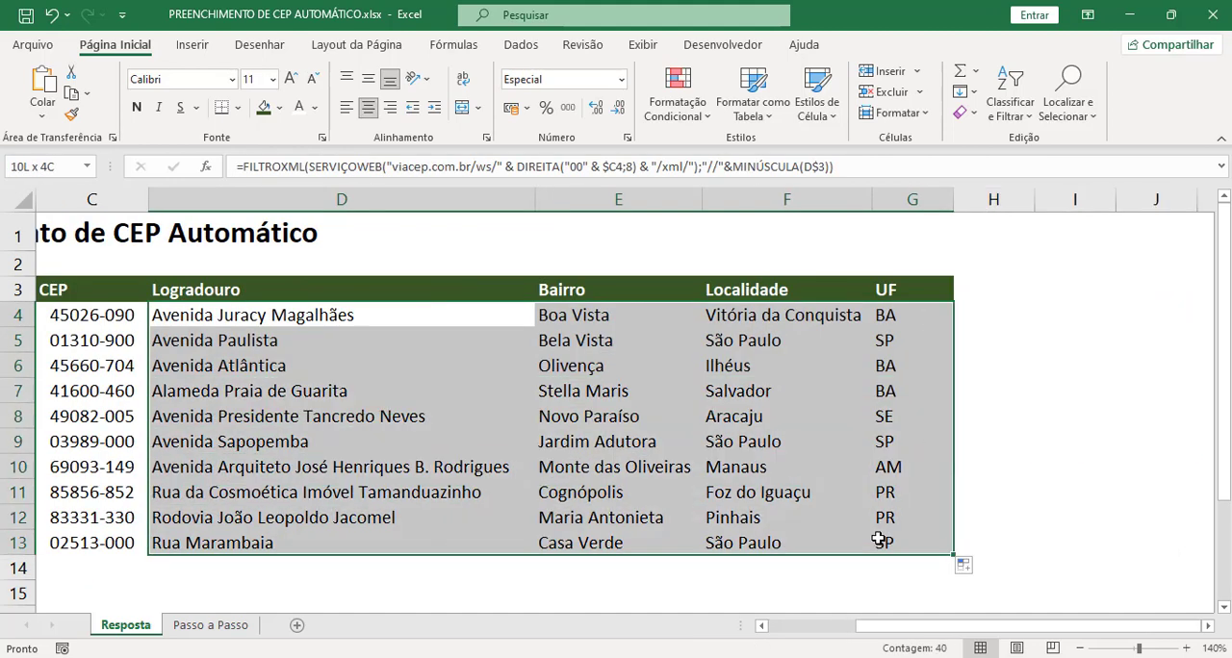
drag(869, 630, 626, 489)
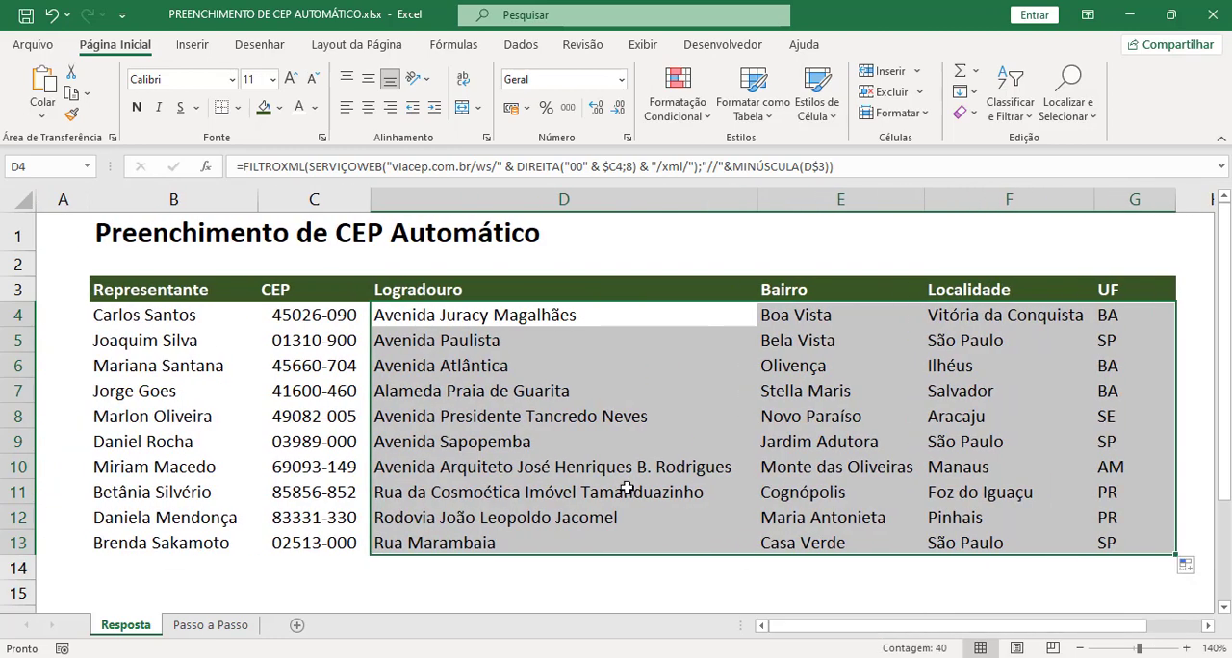
click(318, 315)
click(369, 341)
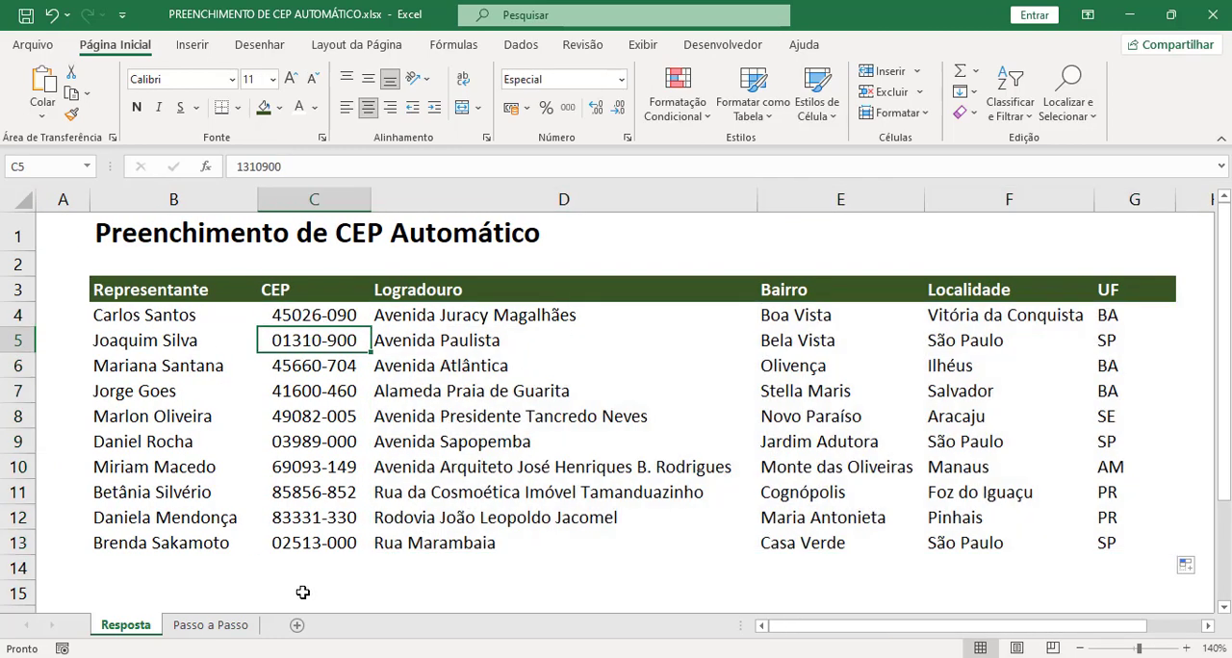
click(228, 625)
click(416, 391)
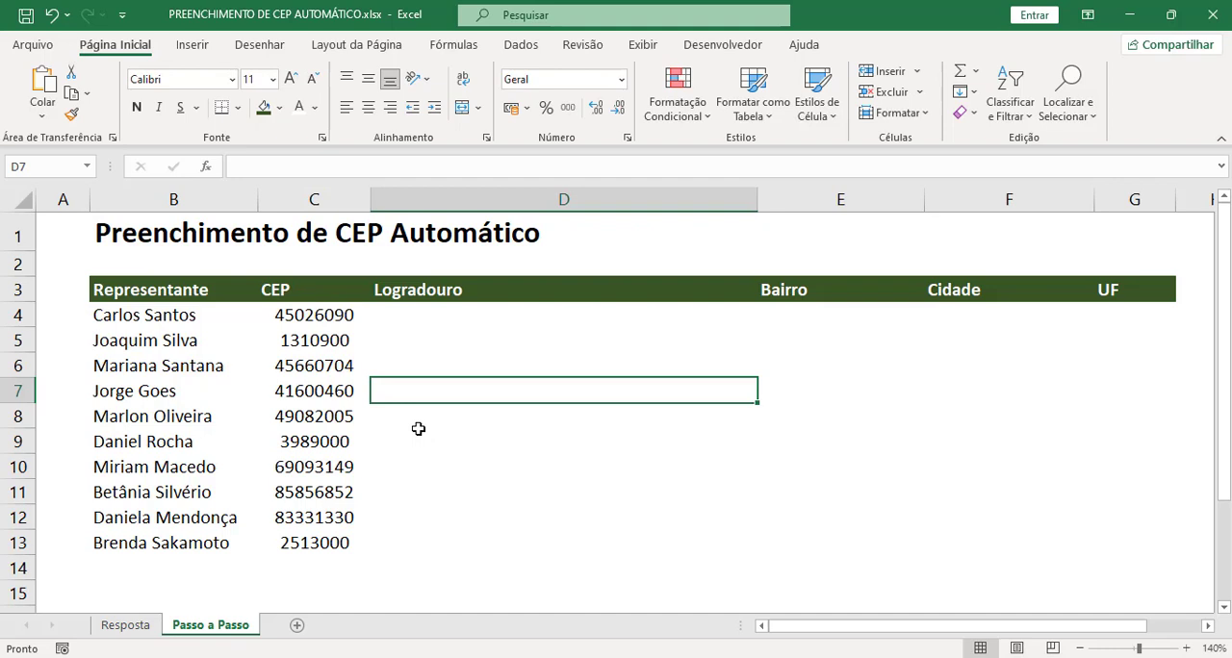
click(462, 317)
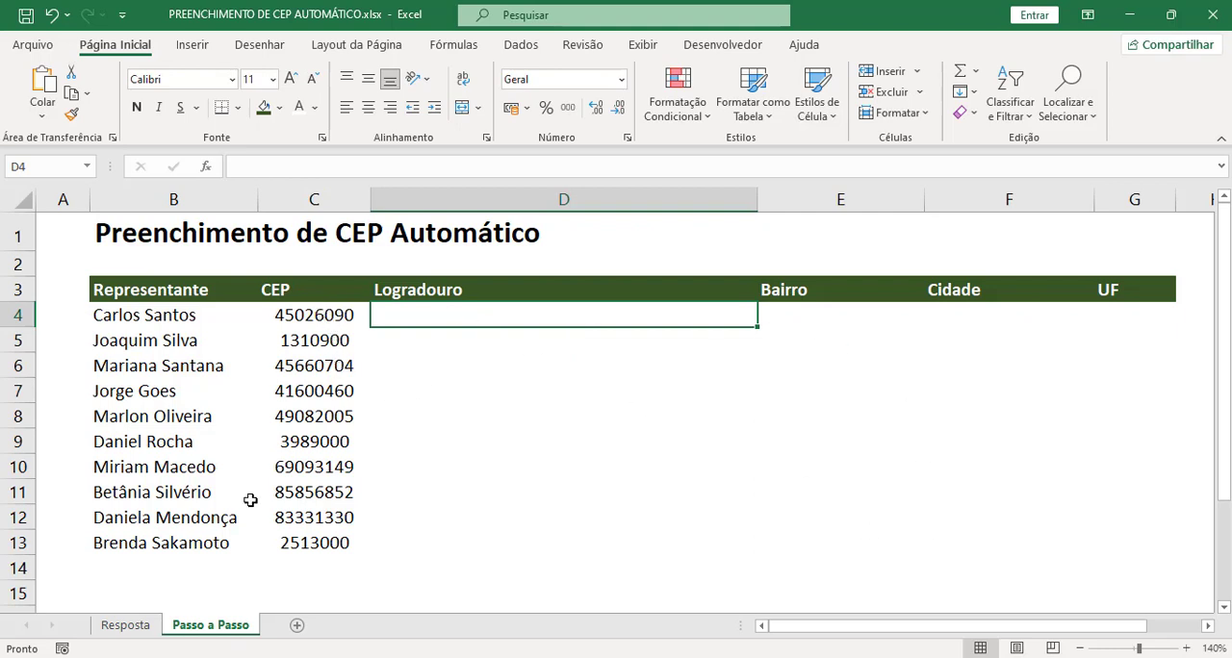
Step: Inspect the CEP column on the Resposta sheet, checking the values stored in the first two CEP cells
click(152, 627)
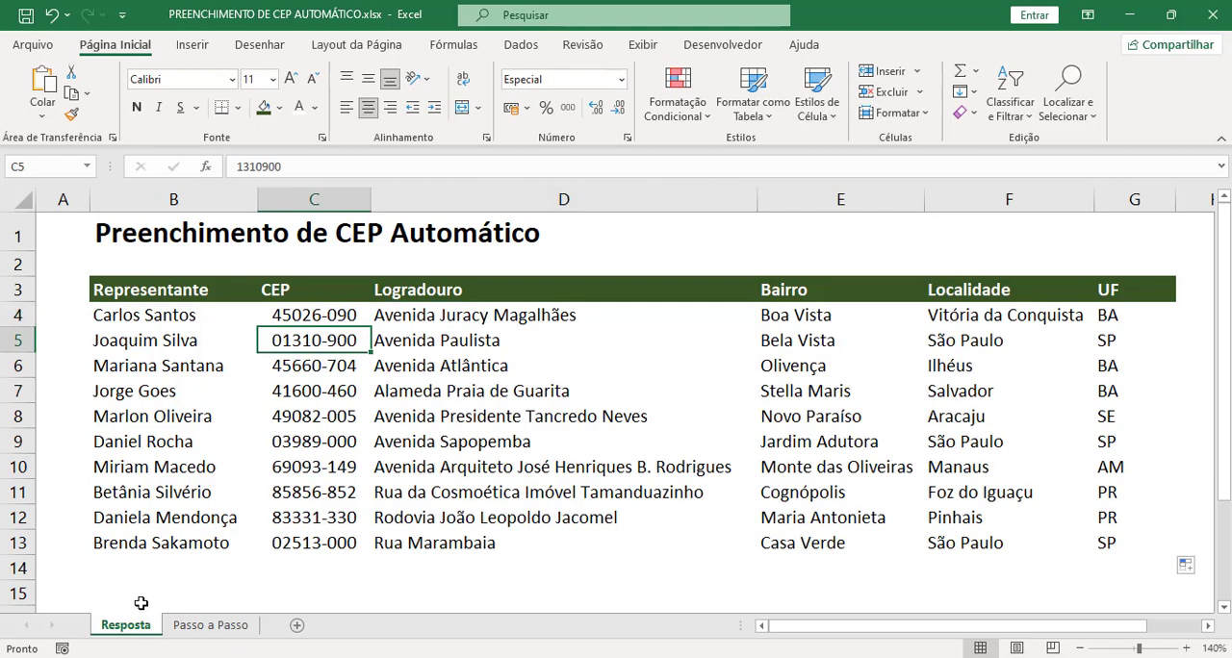
drag(327, 315, 319, 544)
click(318, 544)
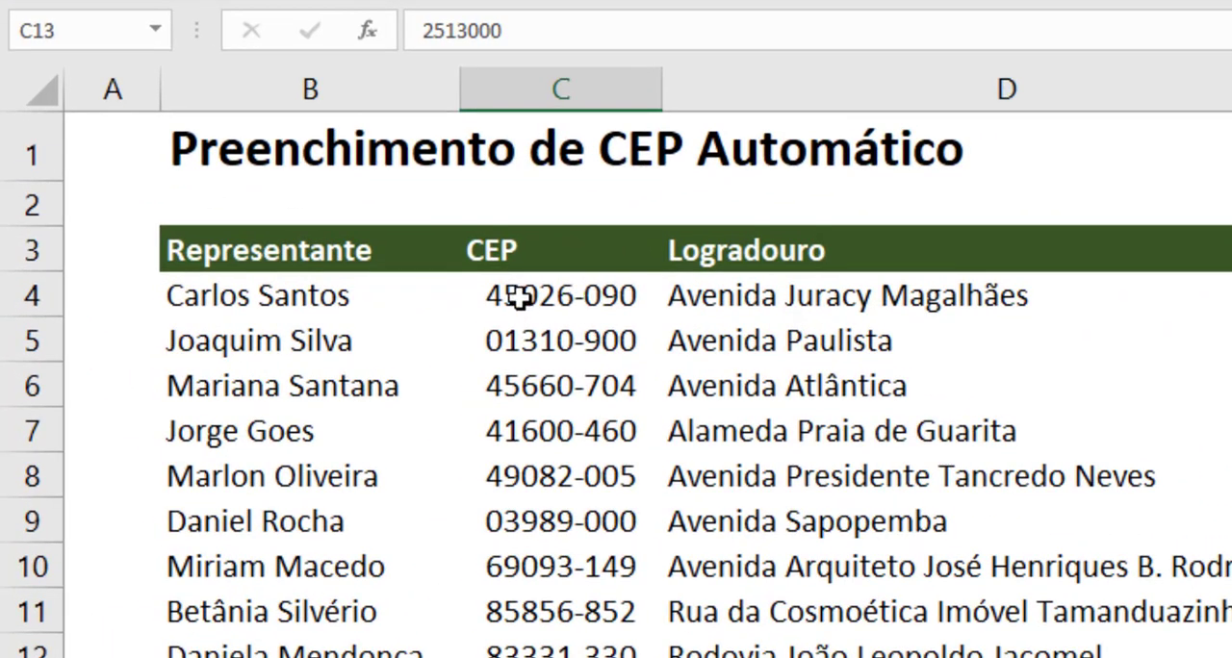
click(280, 320)
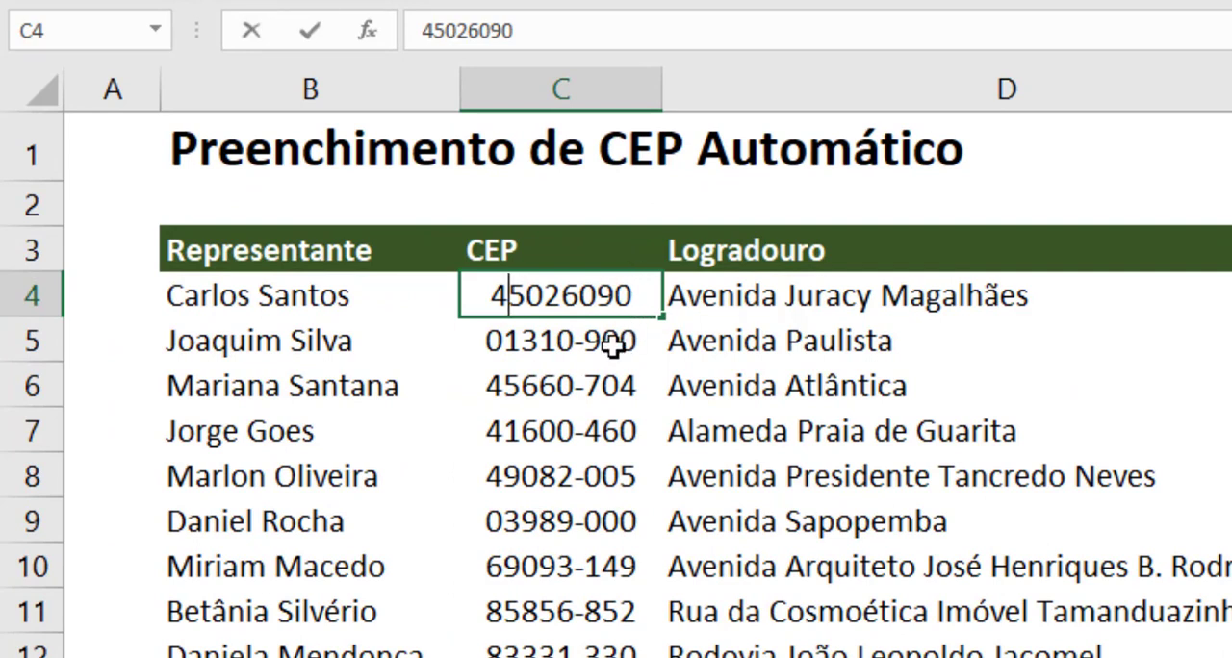
key(Return)
double_click(556, 339)
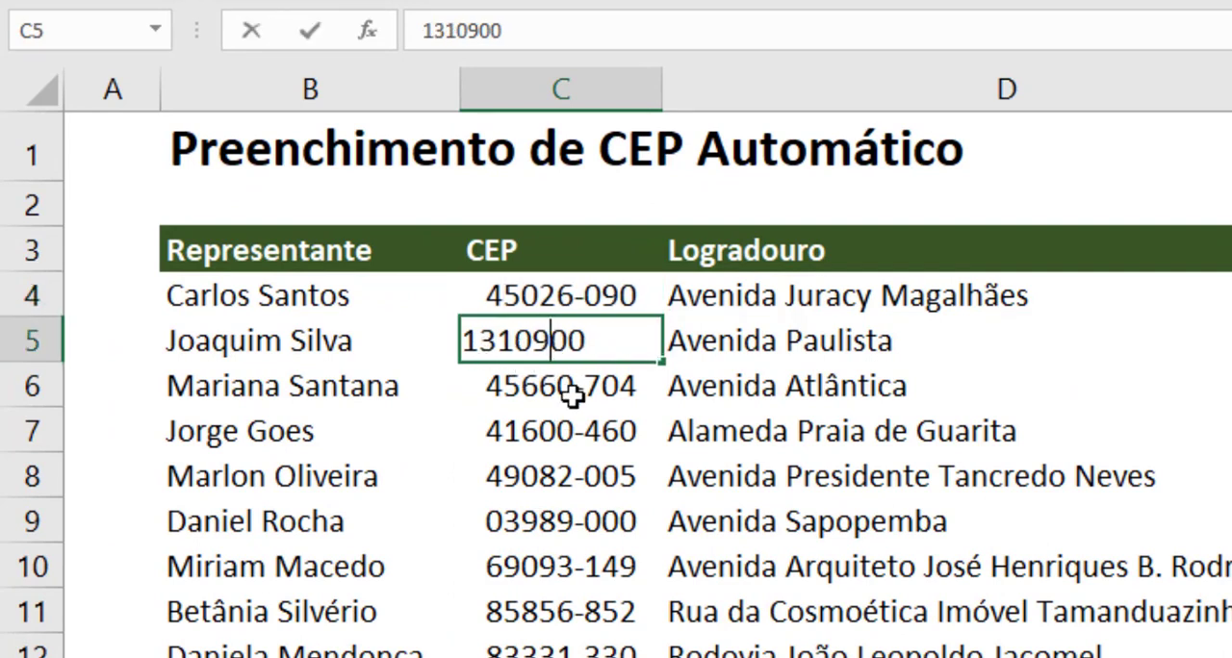
double_click(597, 348)
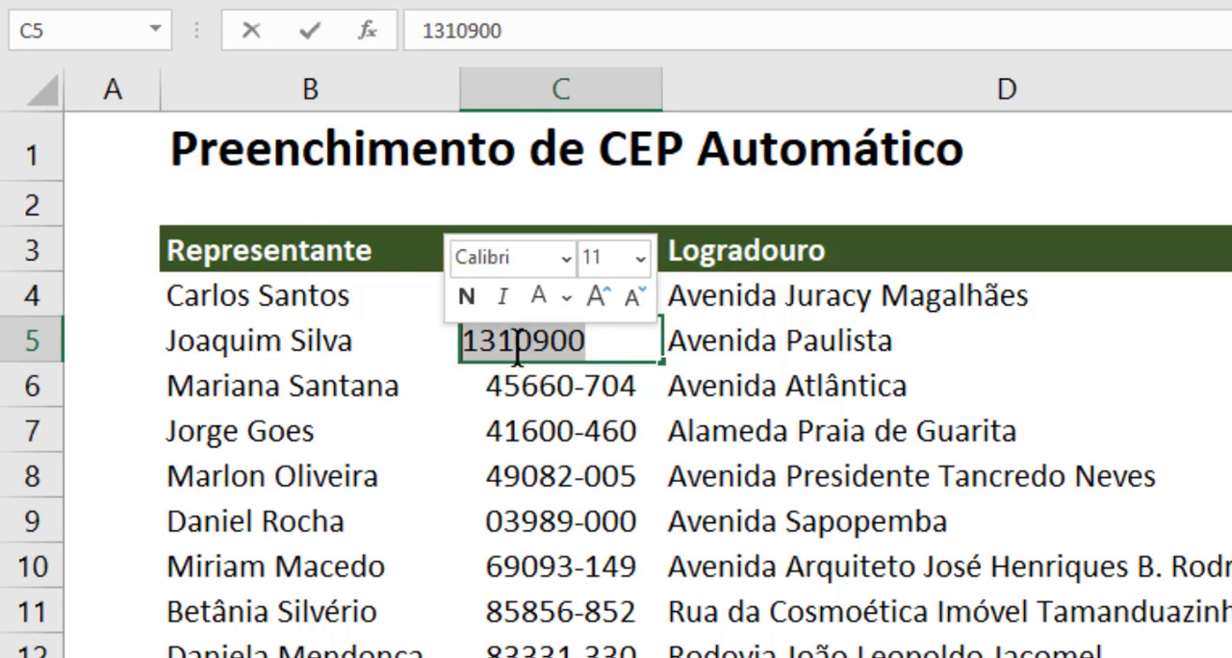
click(599, 385)
click(600, 332)
click(599, 380)
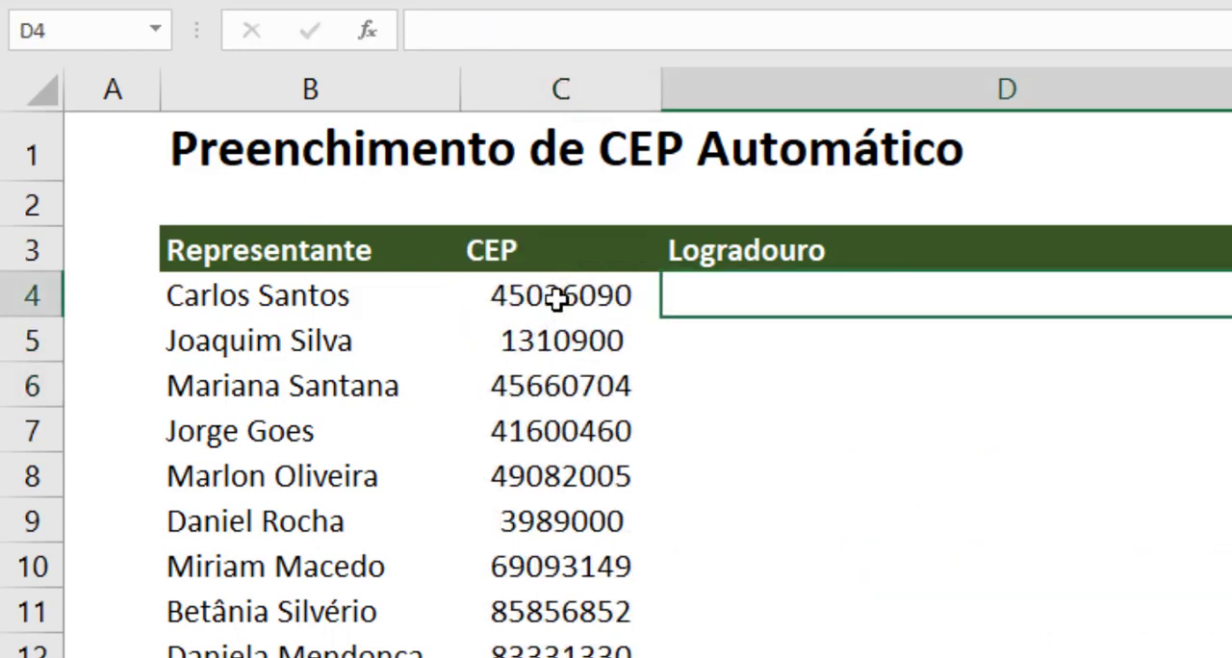
drag(558, 295, 561, 657)
Step: On the Passo a Passo sheet, apply the custom number format 00000-000 to the CEP cells C4:C13
drag(462, 589, 542, 651)
click(627, 633)
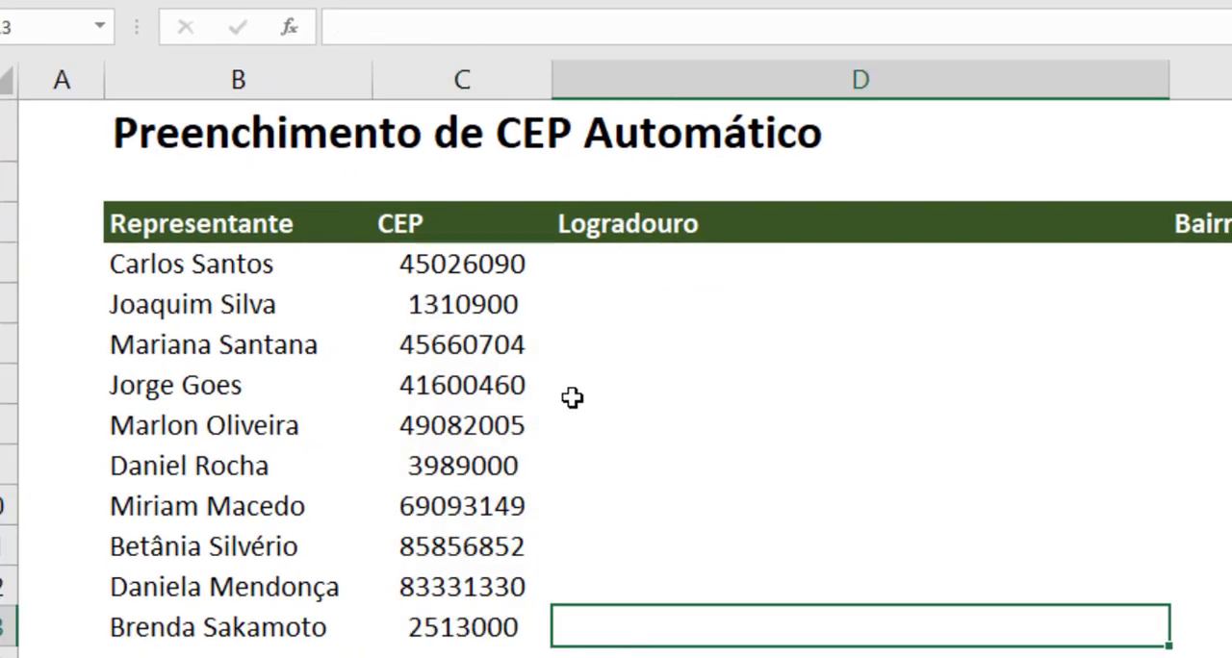
drag(467, 264, 487, 627)
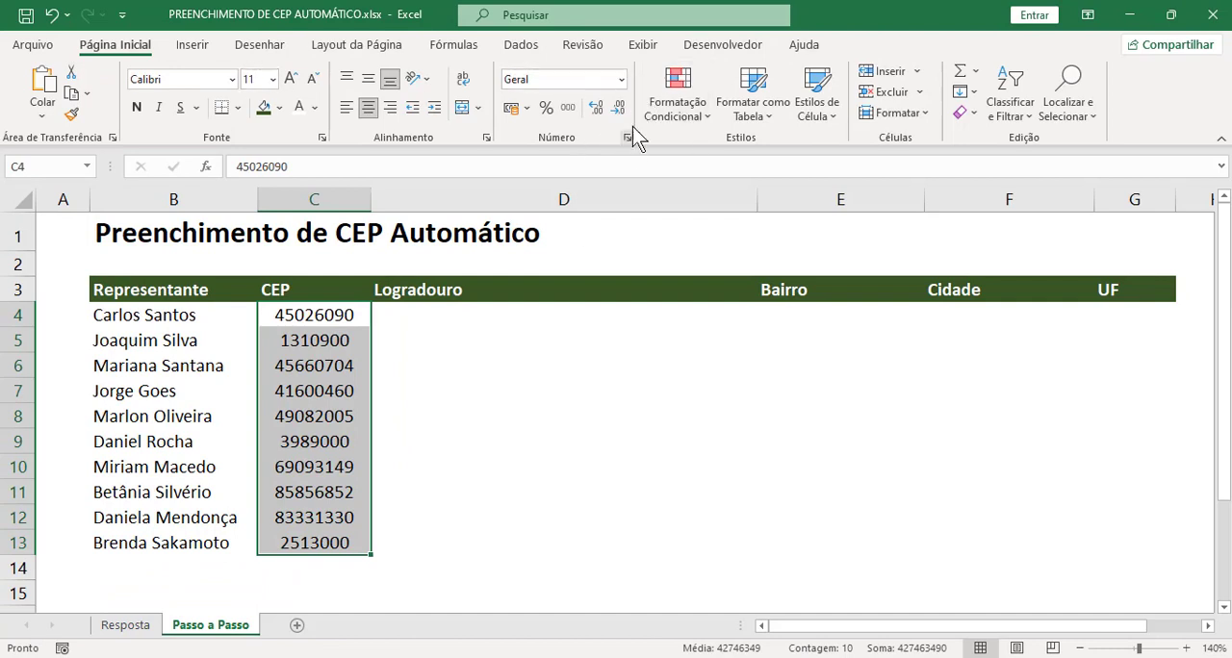
click(619, 81)
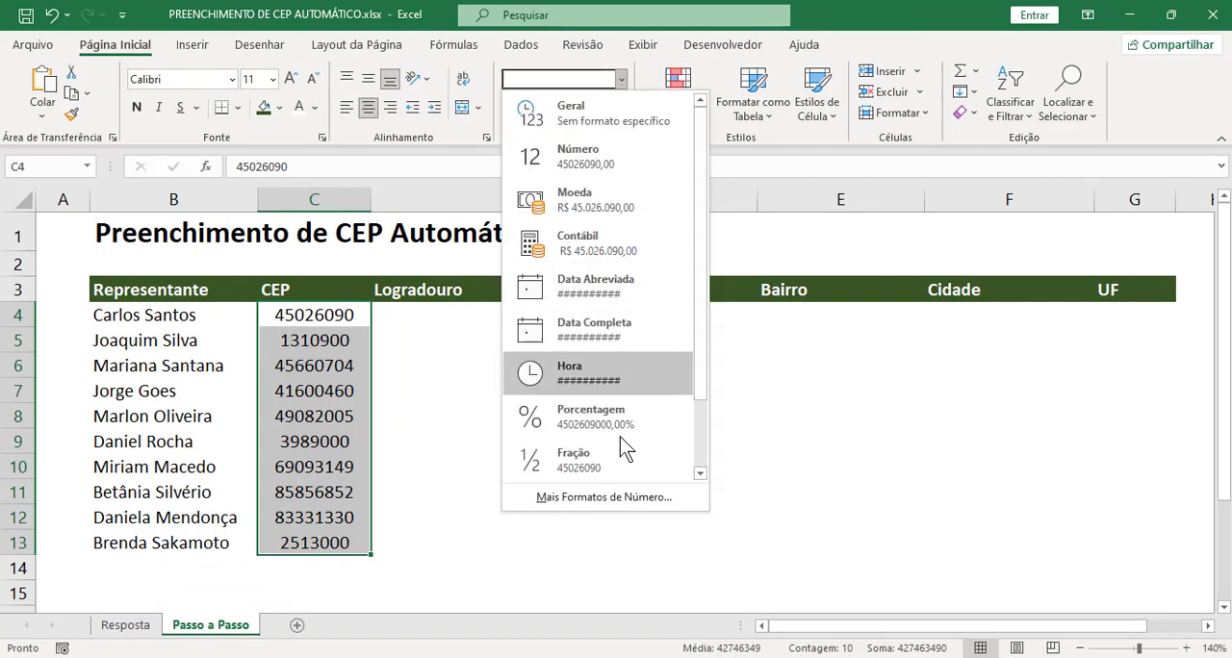
click(604, 497)
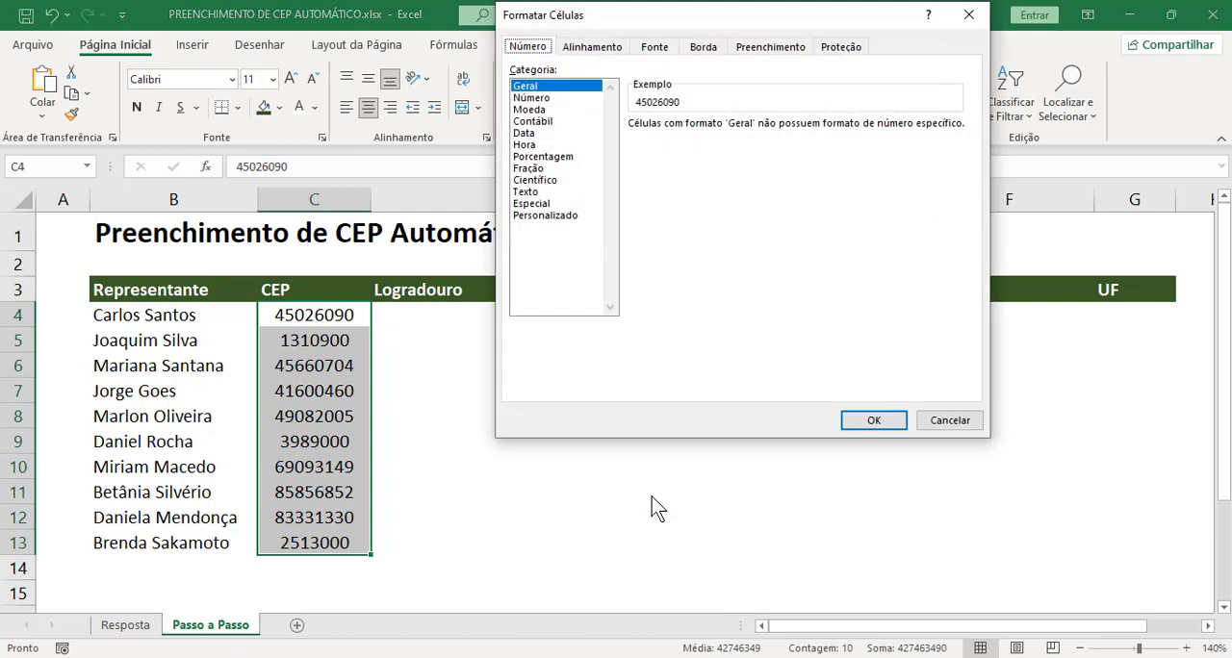
click(554, 216)
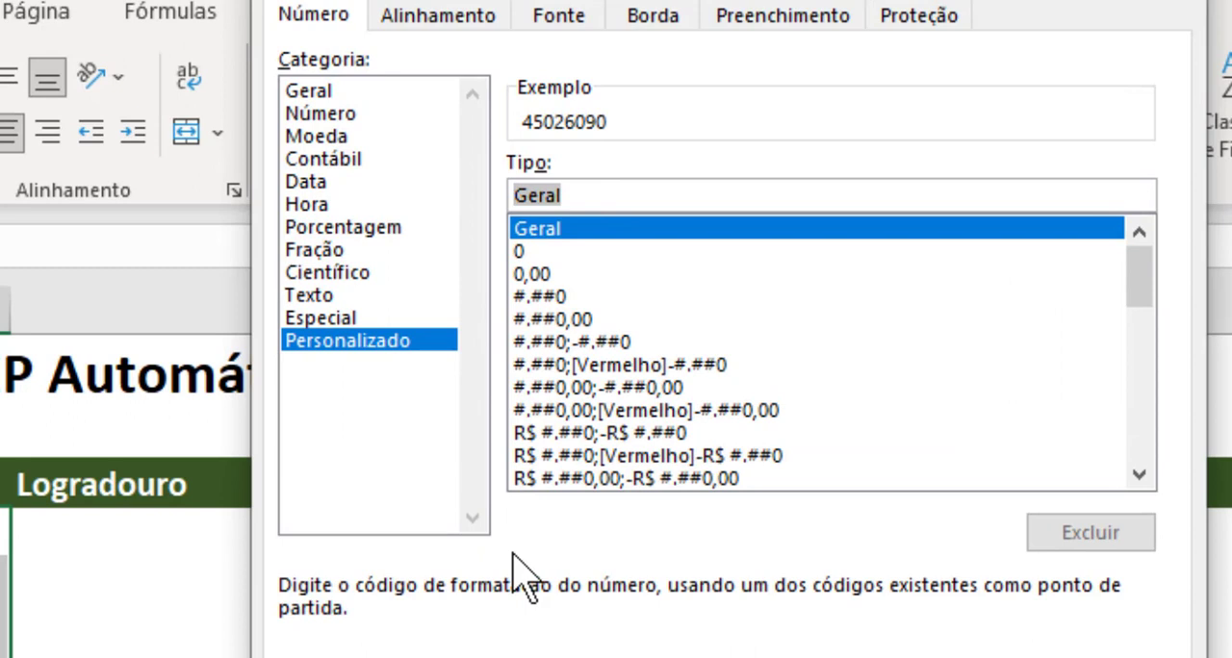
text(0)
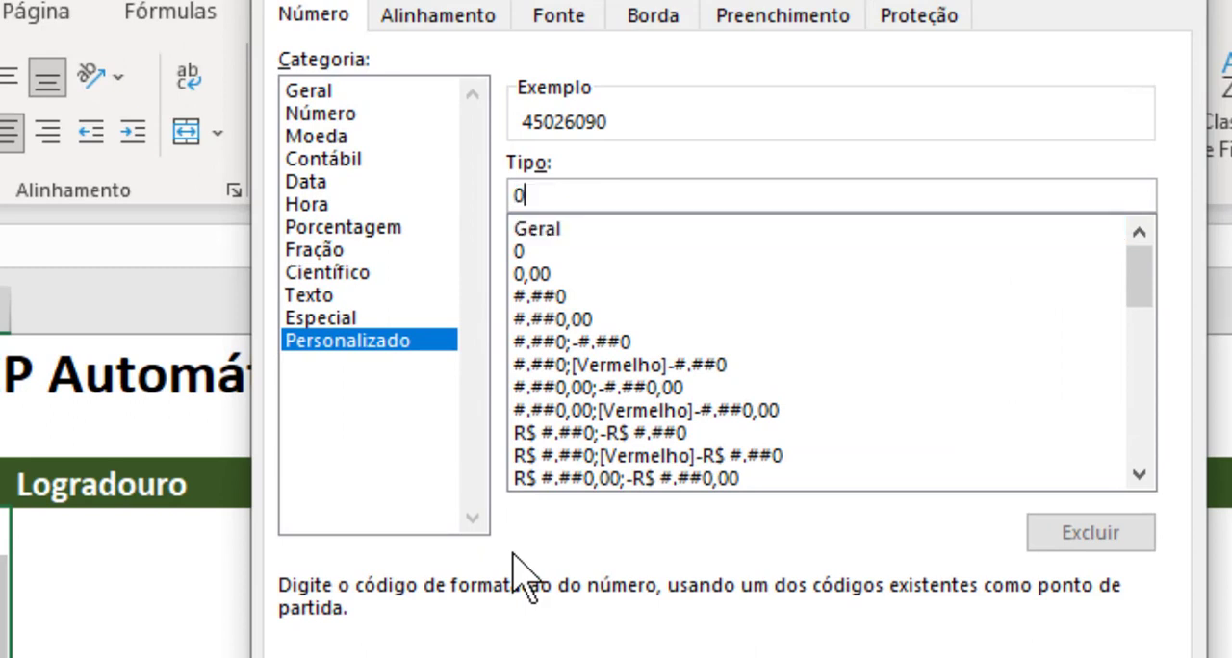
text(0000)
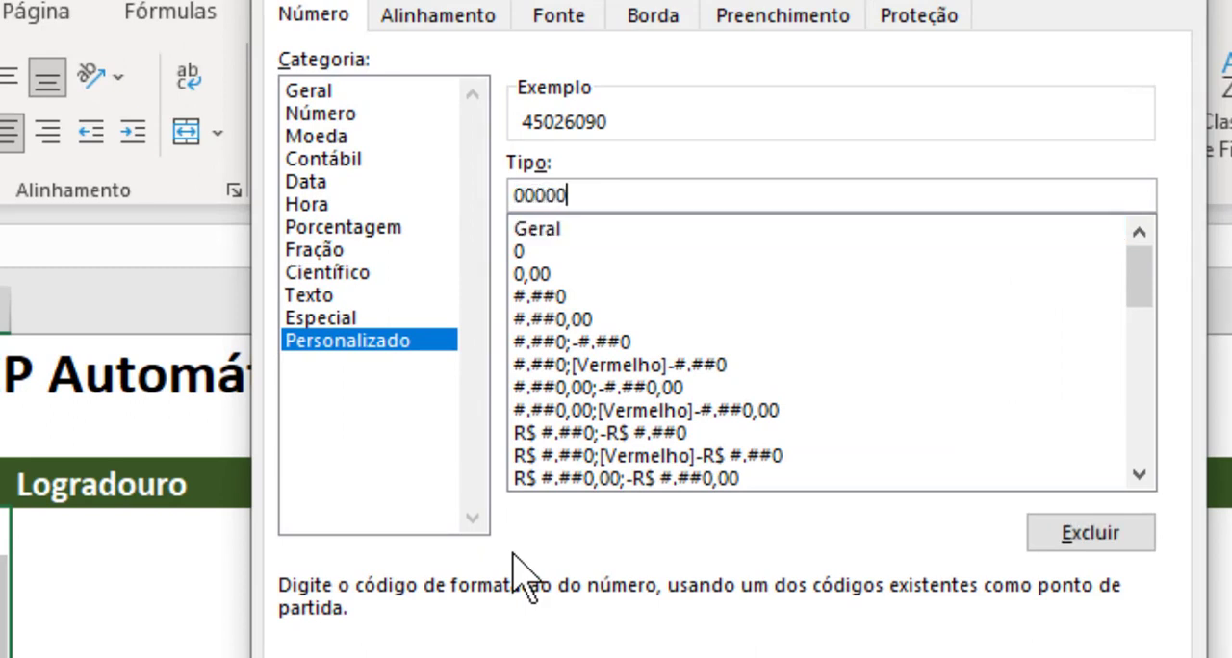
text(-00)
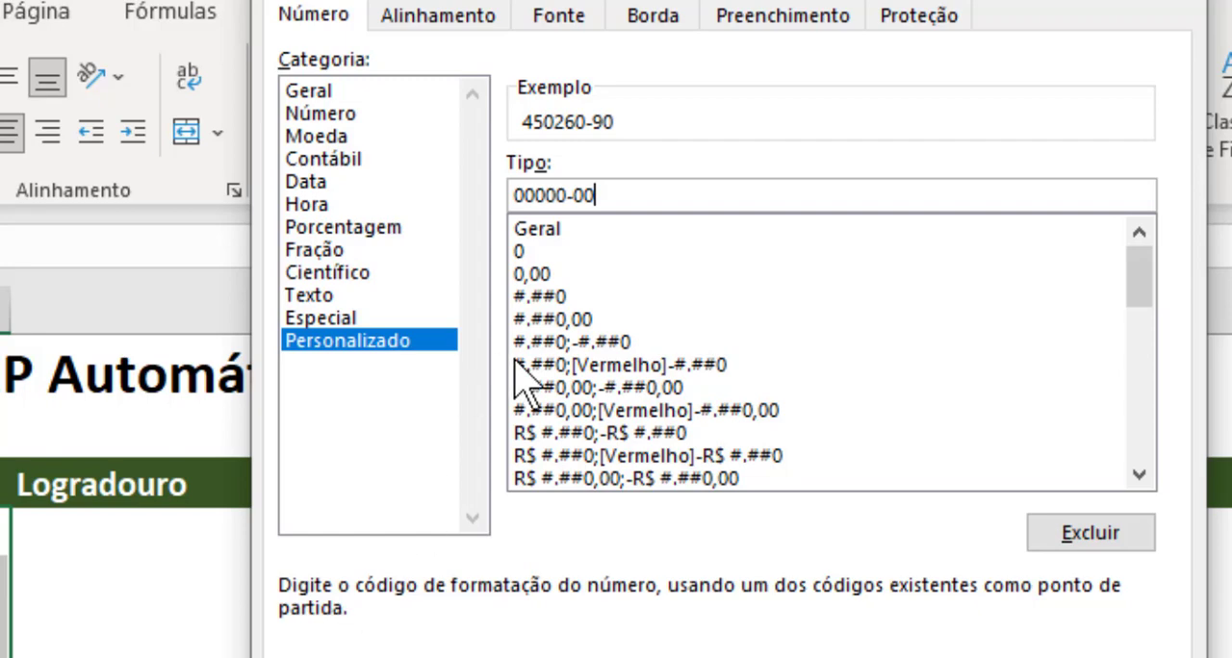
click(599, 196)
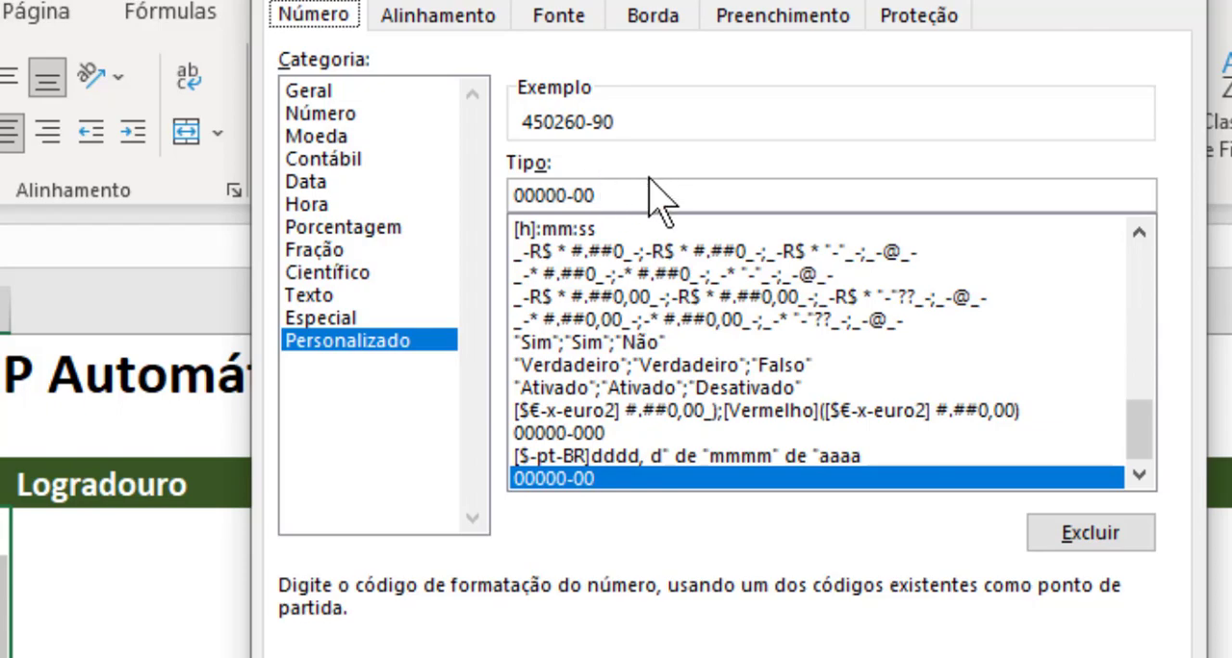
text(0)
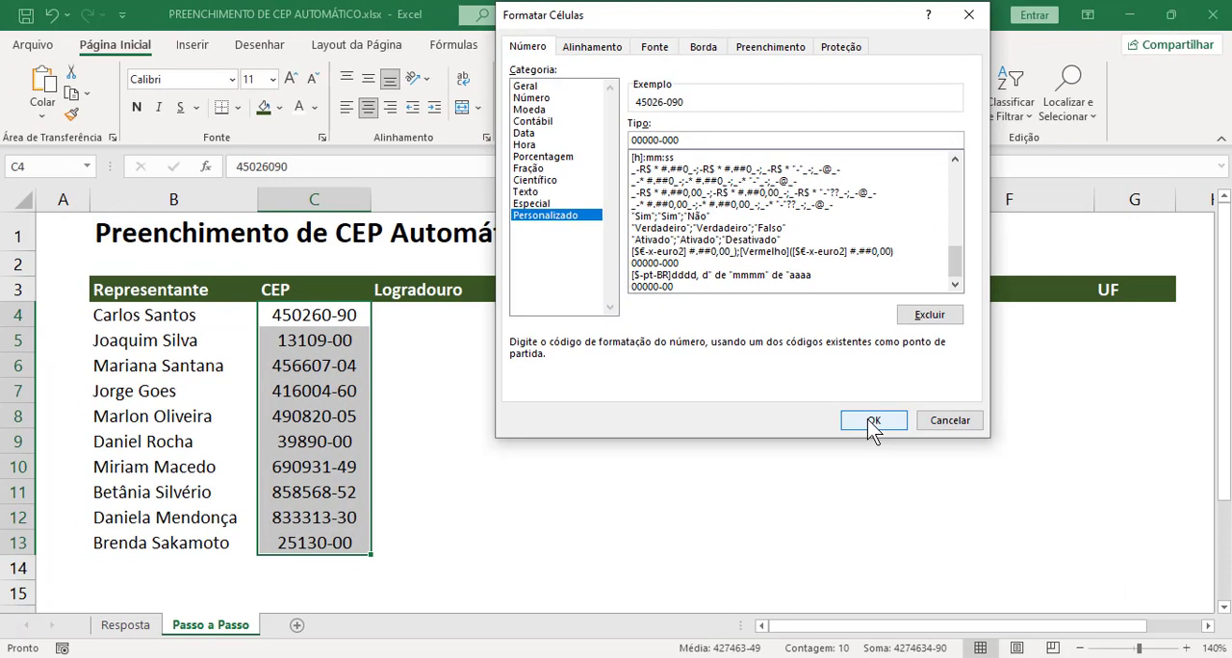
click(871, 420)
click(361, 441)
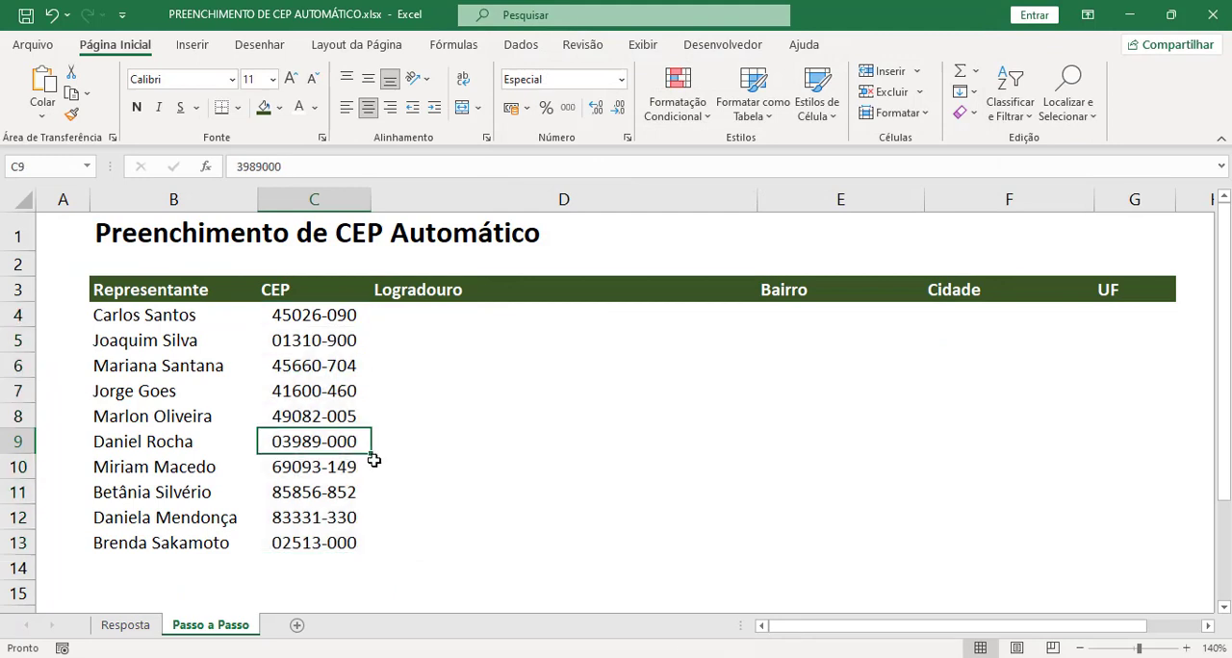
click(323, 318)
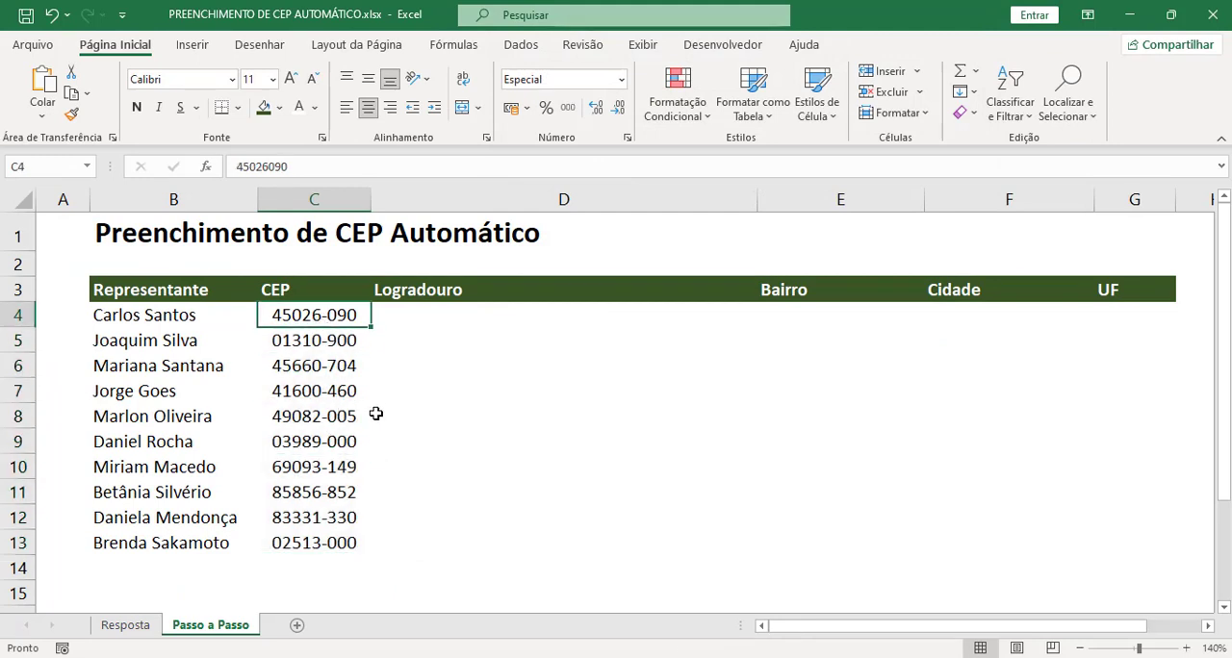
click(443, 317)
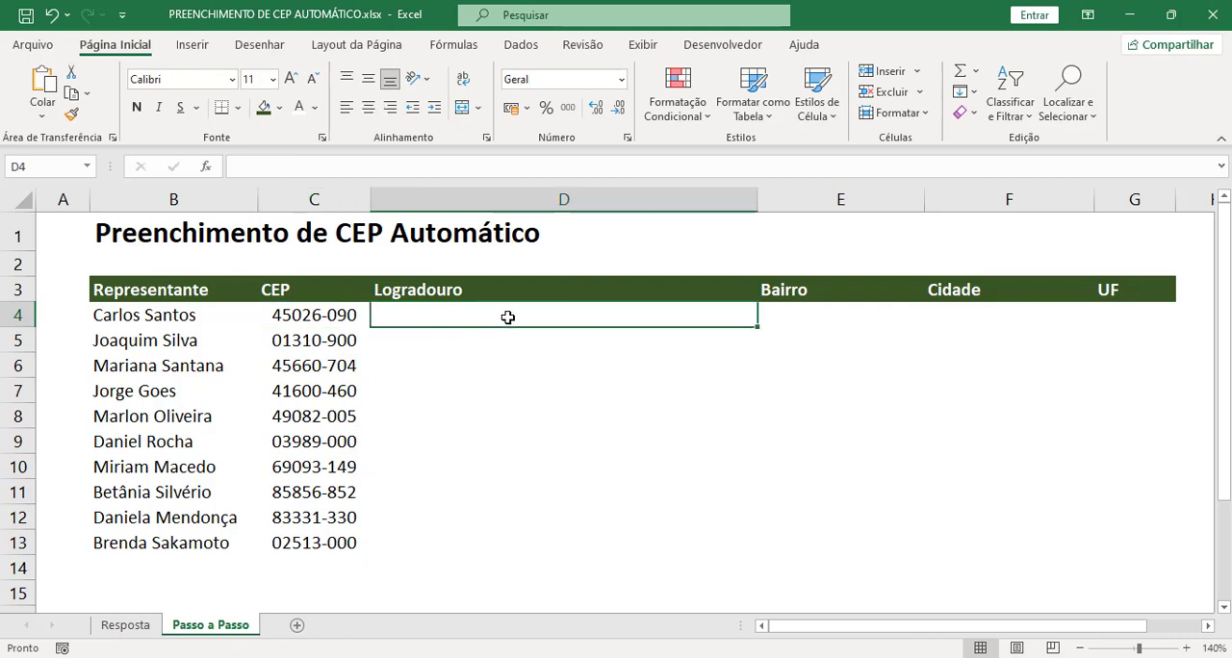
click(1015, 324)
drag(1016, 325, 1034, 503)
click(751, 389)
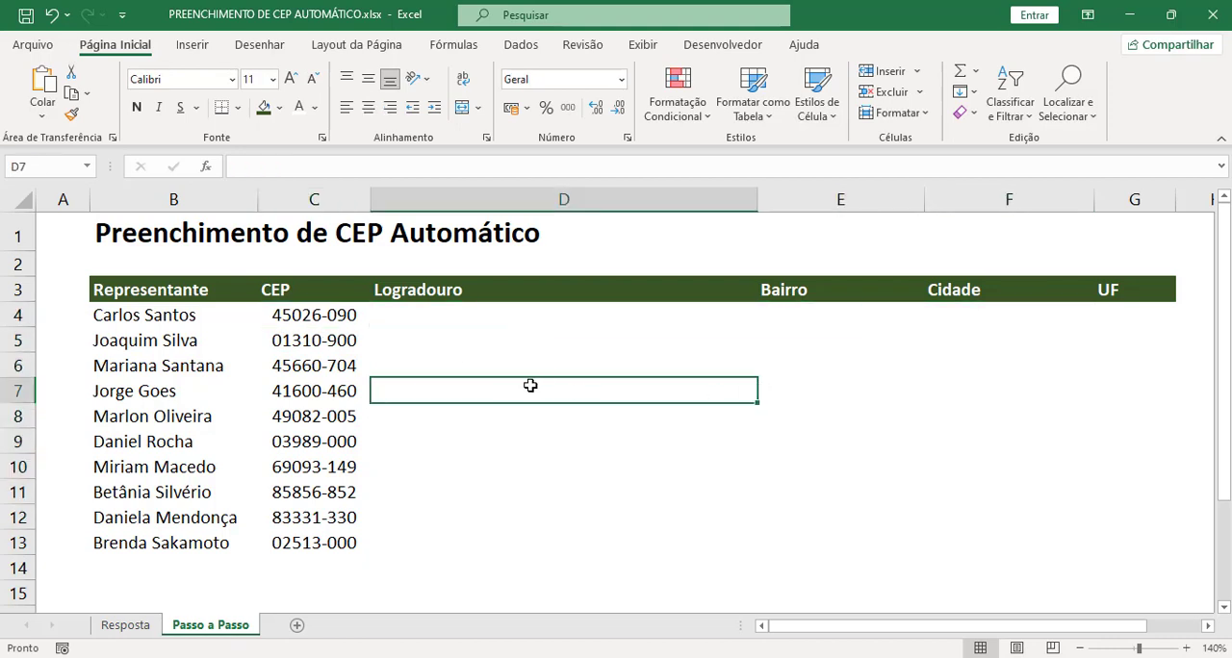
click(385, 322)
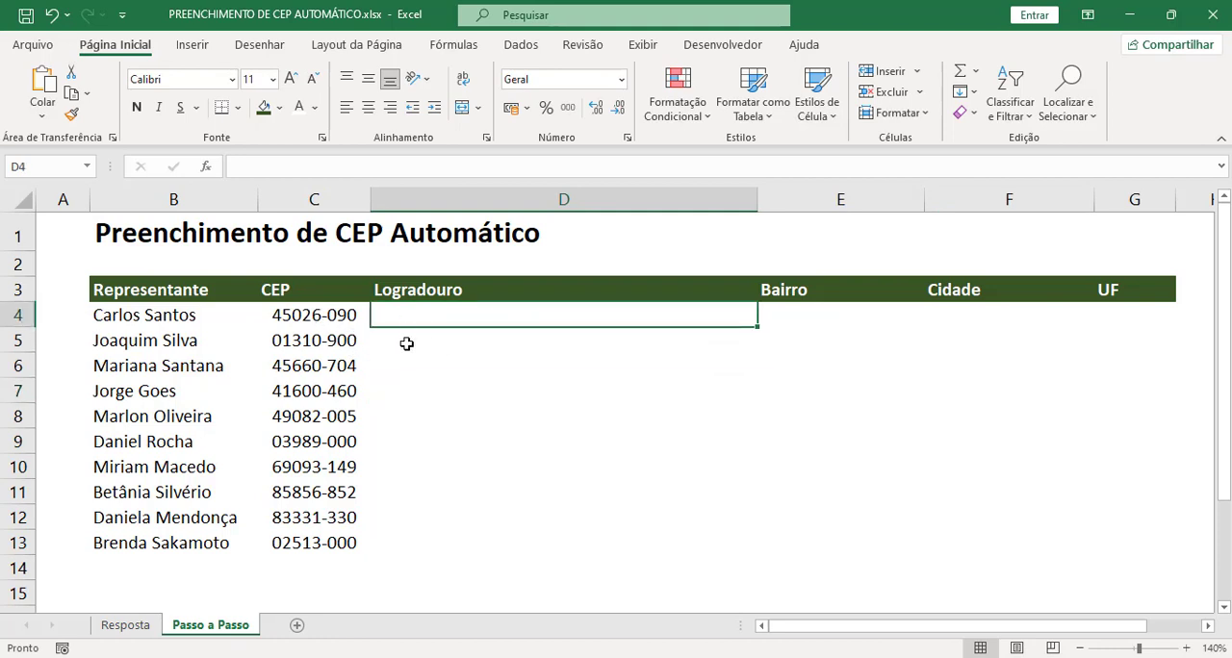
Step: Check the underlying values stored in the formatted CEP cells C4 and C5, leaving them unedited
click(307, 318)
double_click(307, 319)
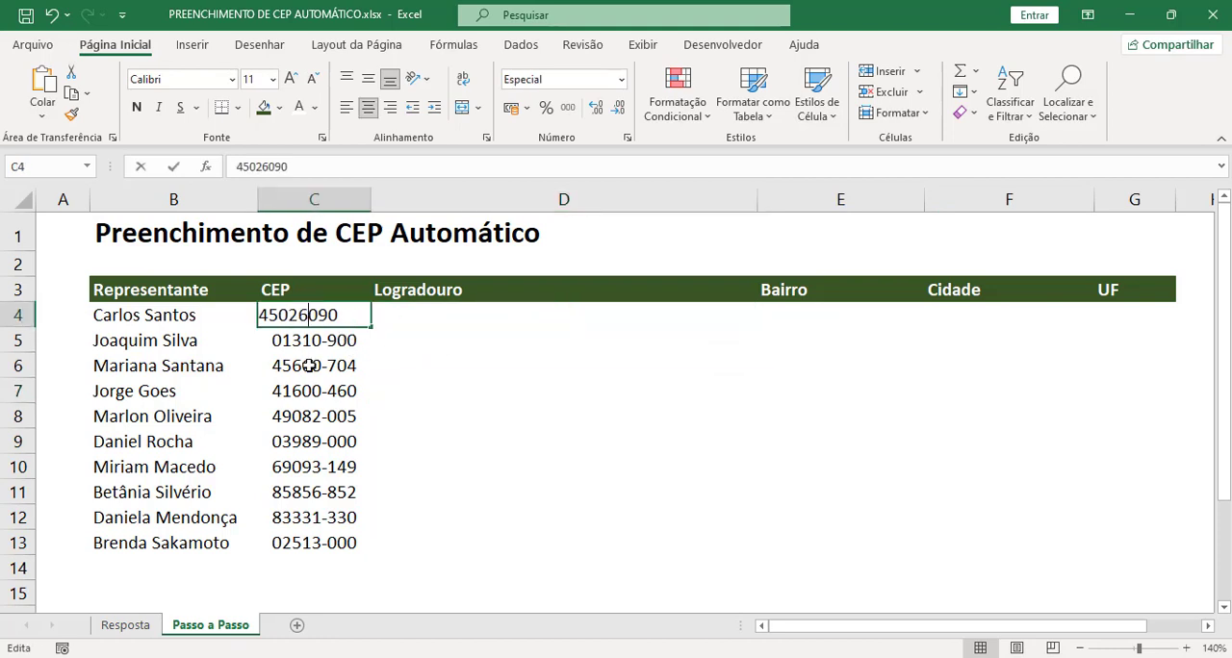
double_click(292, 342)
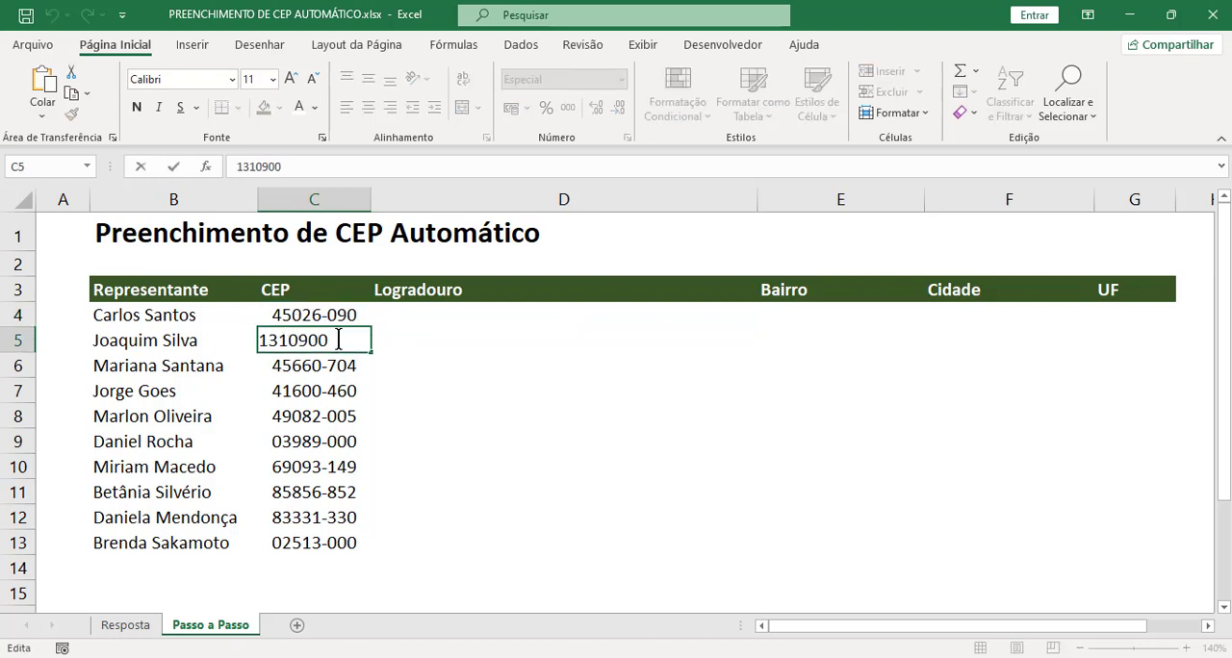
double_click(294, 341)
click(351, 339)
click(394, 355)
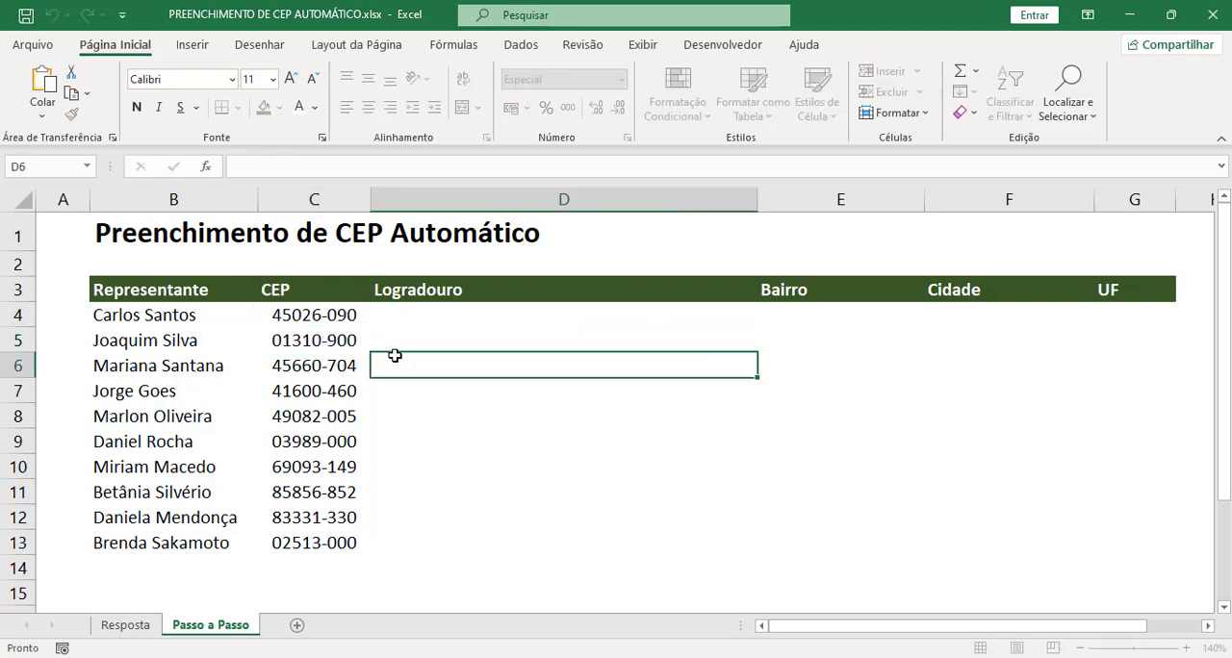
Step: Switch to the ViaCEP site in the browser and review its CEP webservice documentation, including the JSON, JSONP and XML return formats
click(416, 319)
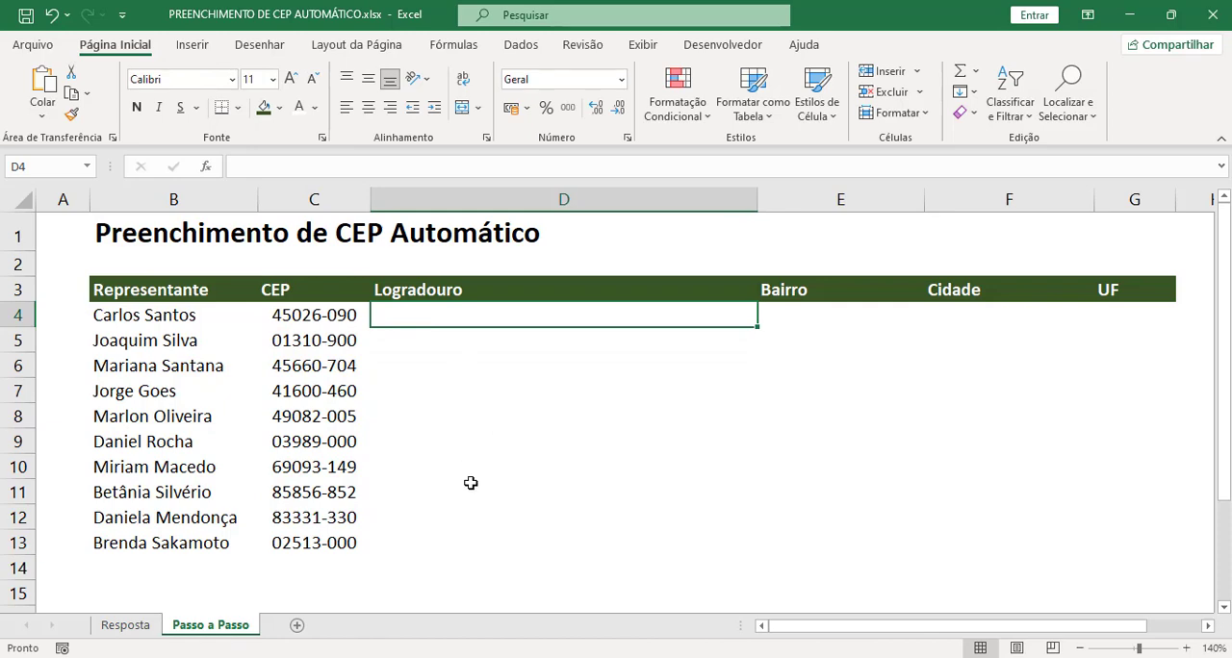
key(alt+Tab)
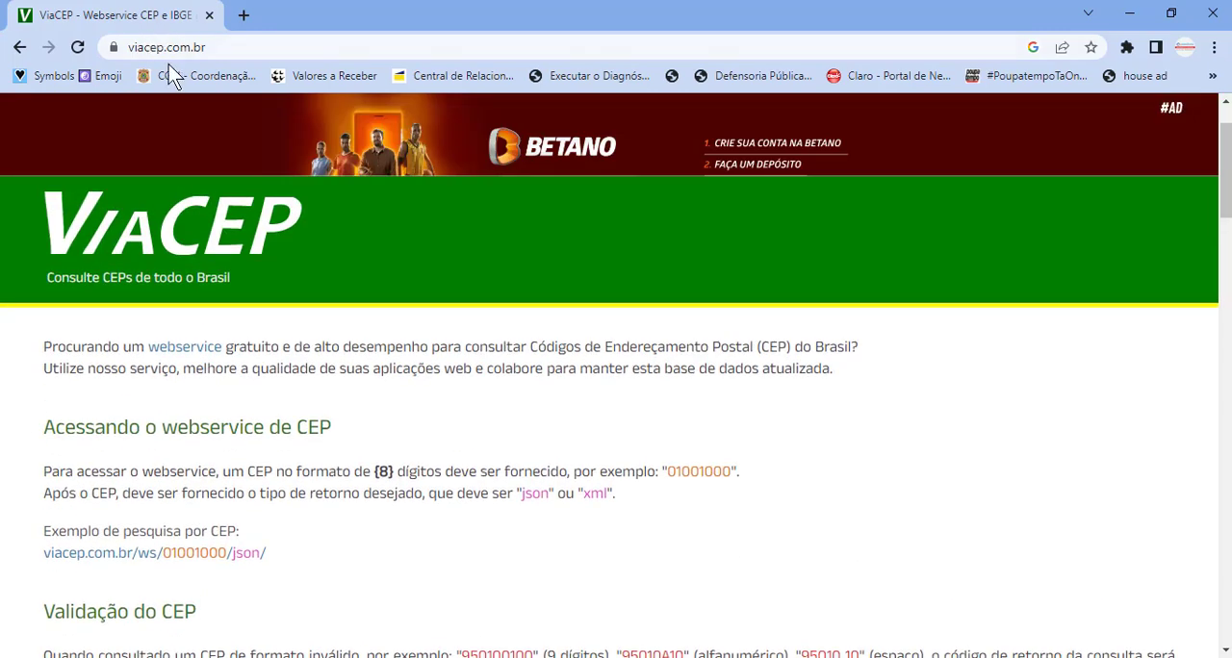
scroll(223, 344, down, 1)
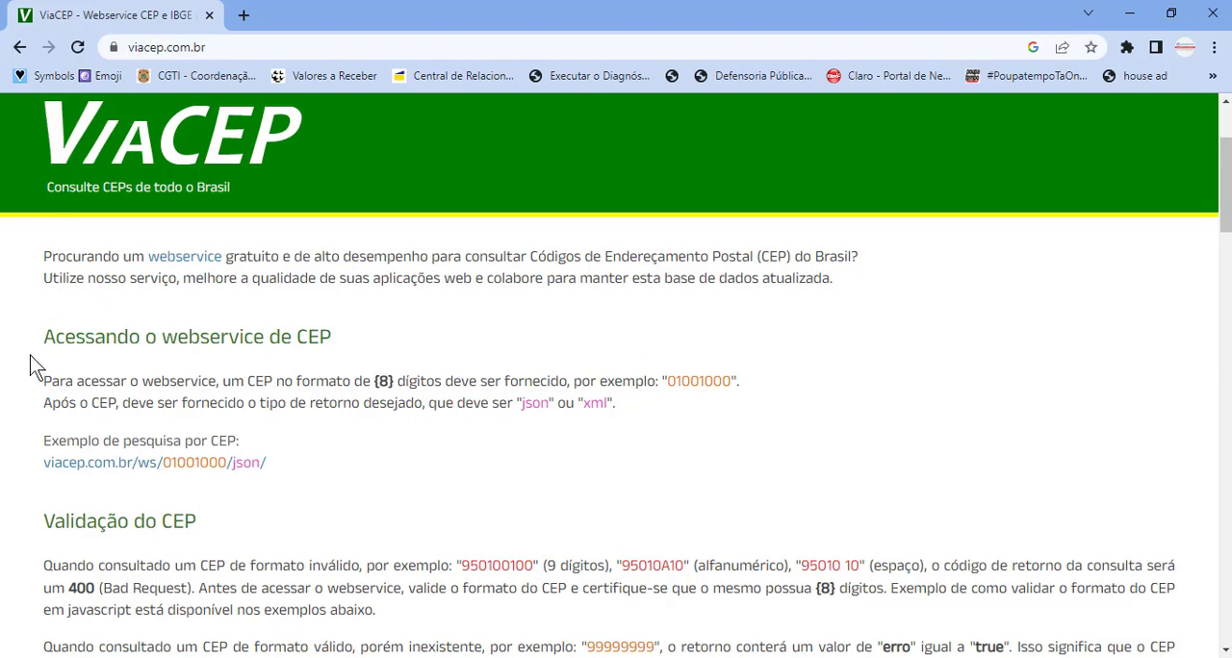
scroll(30, 371, down, 2)
scroll(30, 370, up, 1)
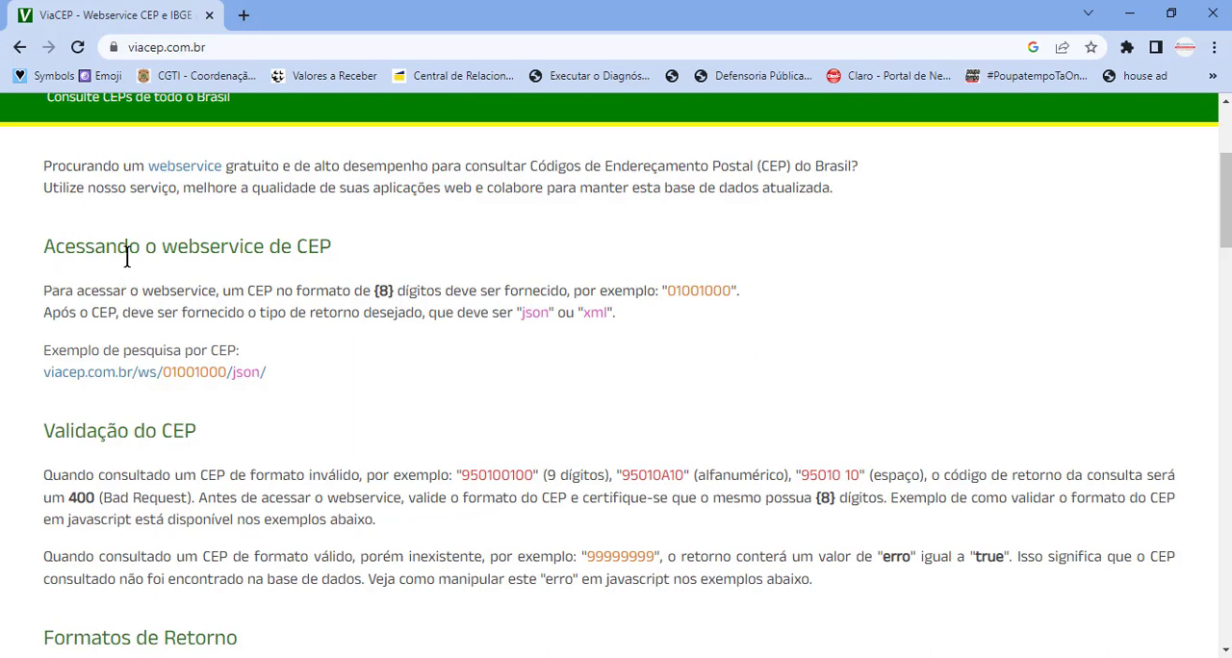
scroll(101, 279, up, 1)
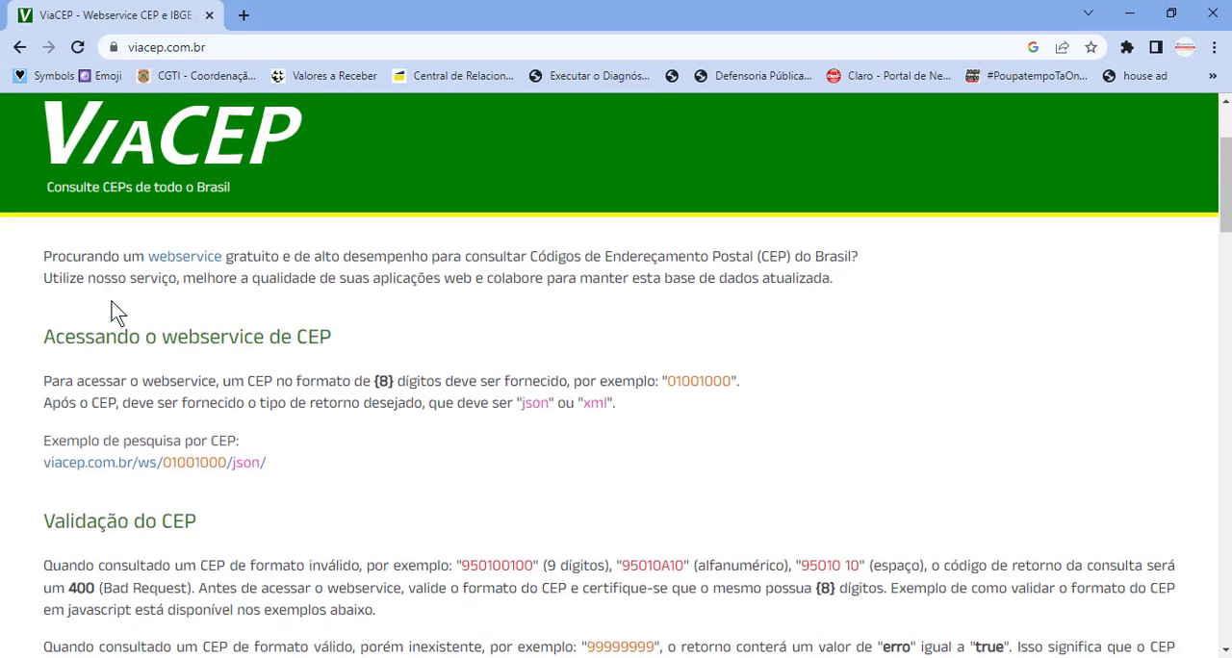
drag(161, 337, 271, 337)
click(268, 339)
scroll(200, 433, down, 6)
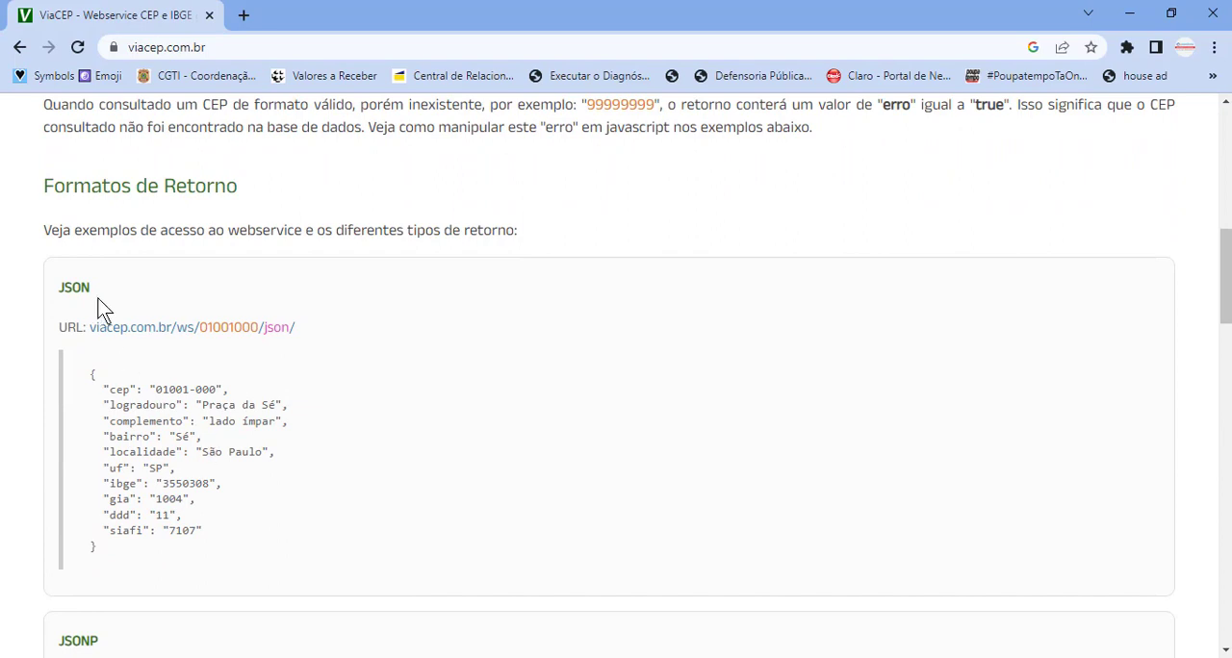
drag(102, 293, 63, 287)
click(27, 294)
scroll(43, 323, down, 2)
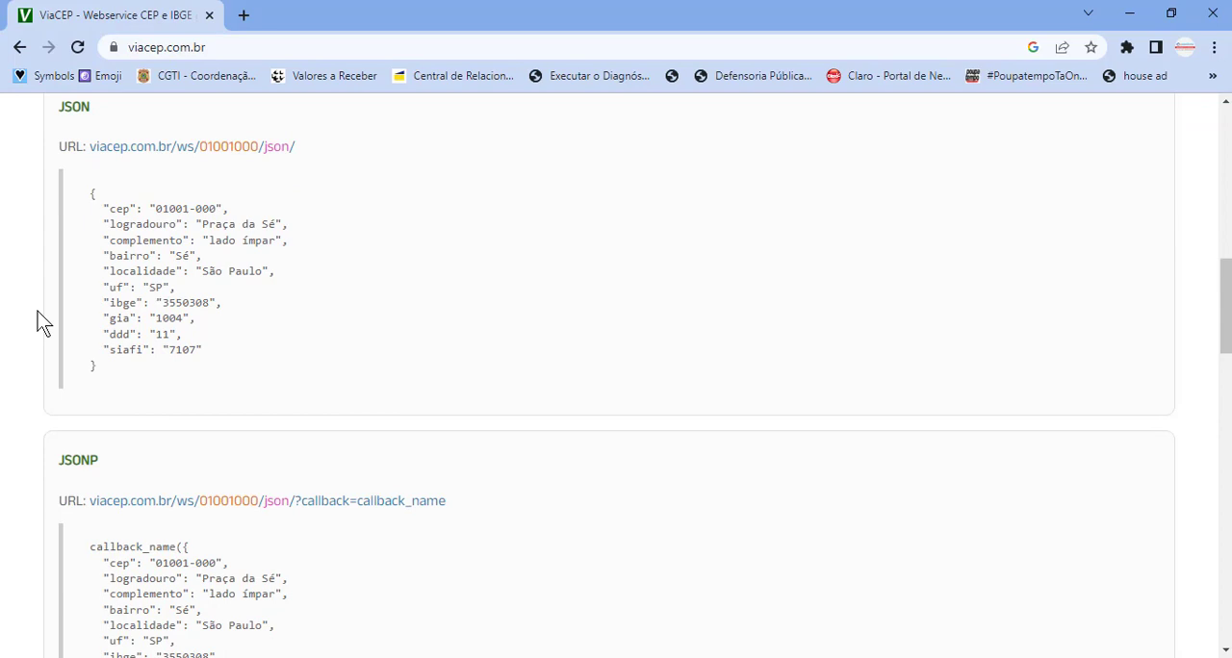
scroll(210, 478, down, 2)
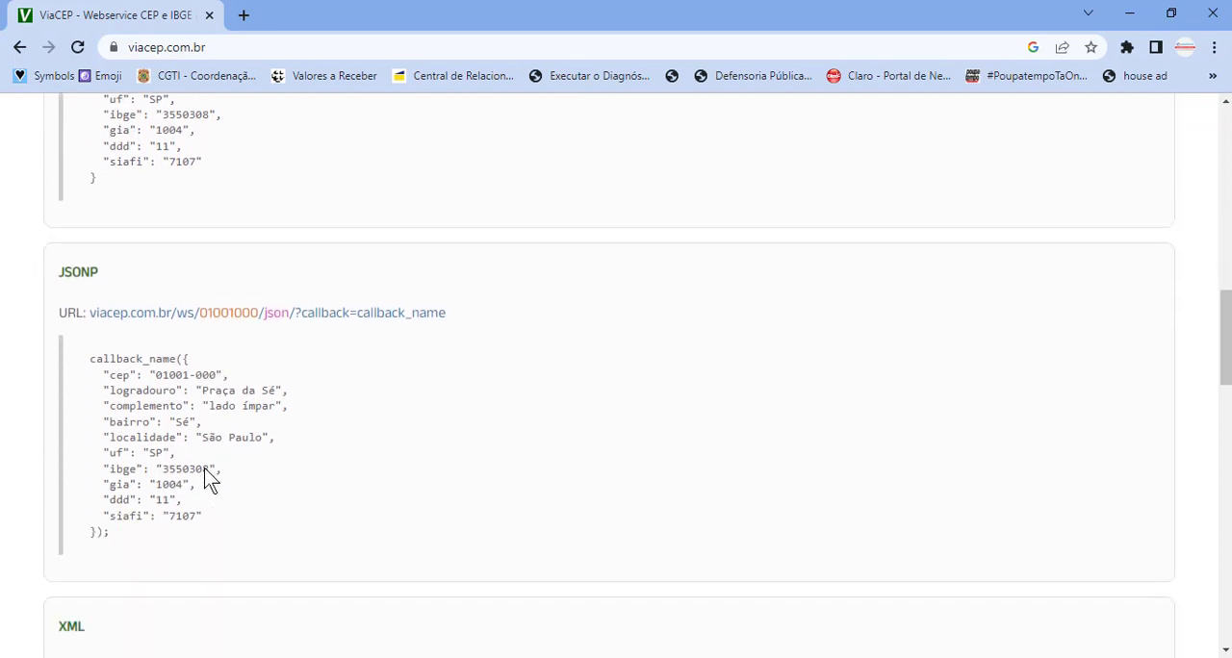
scroll(210, 478, down, 3)
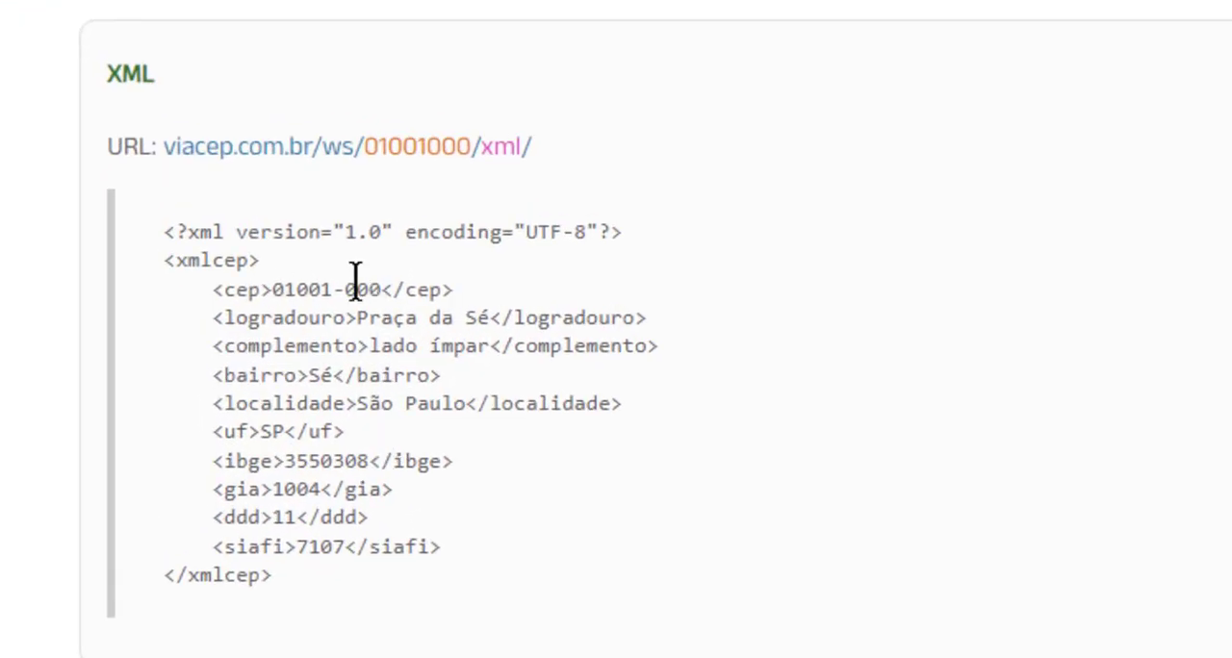
Step: Copy the XML example URL viacep.com.br/ws/01001000/xml/ and start a SERVIÇOWEB formula in Excel cell D4 with it as the quoted address
drag(534, 147, 165, 147)
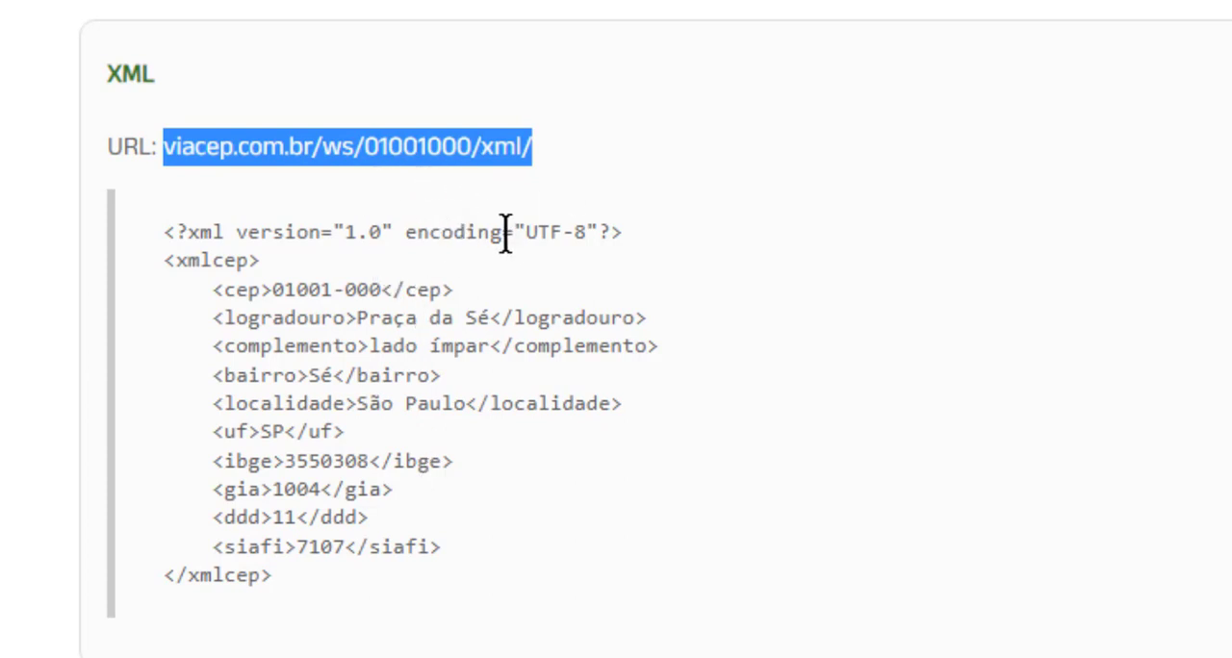
key(ctrl+c)
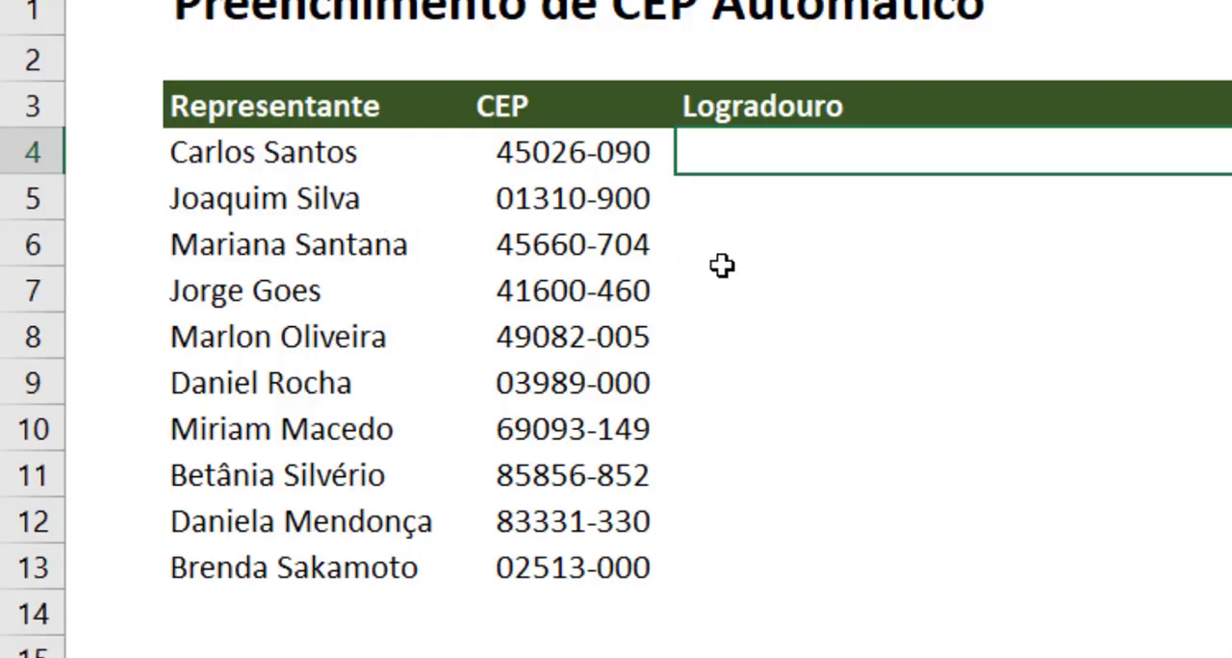
text(=se)
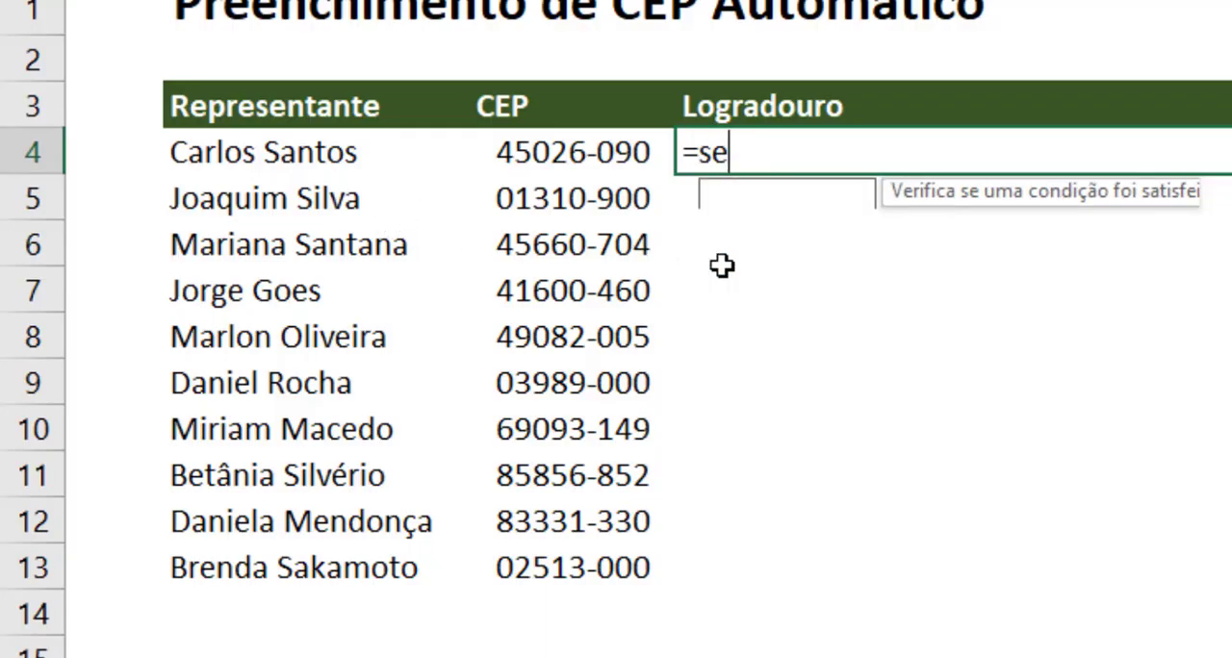
text(rvi)
key(Tab)
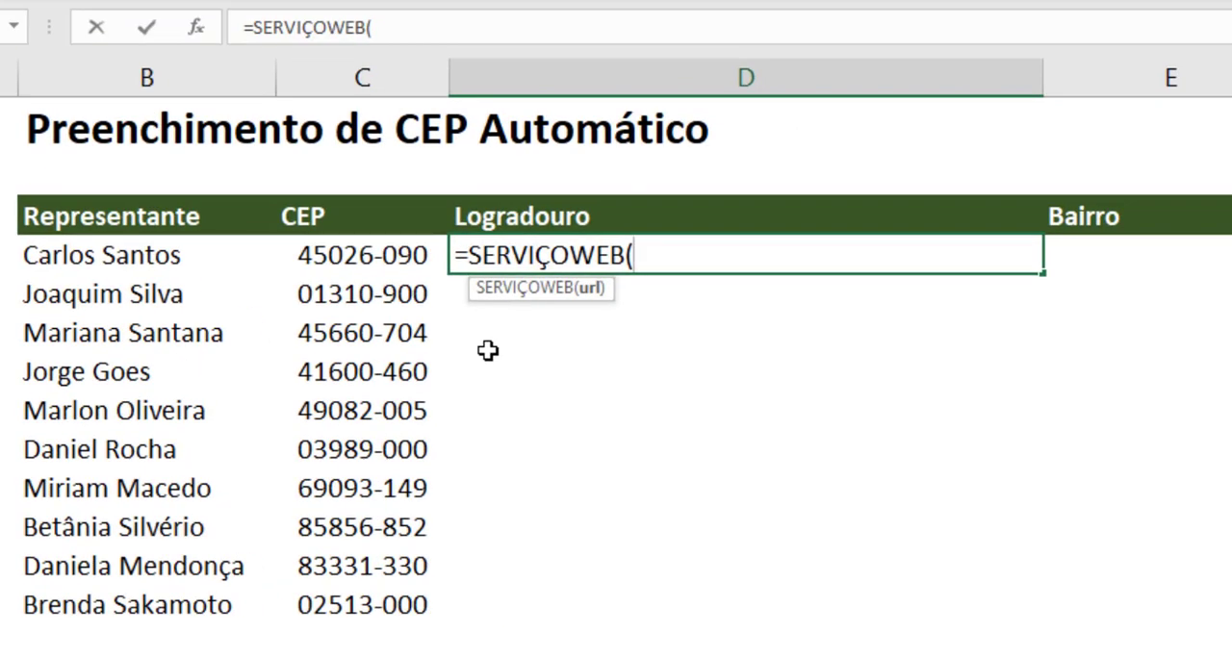
text("")
key(Left)
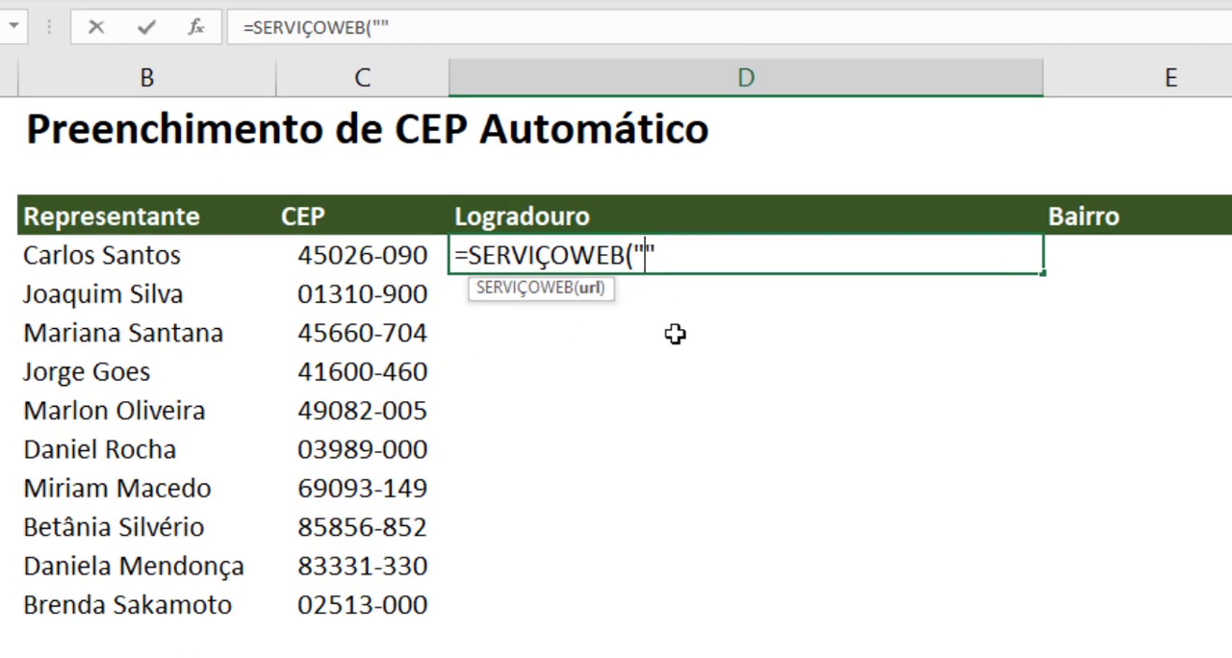
key(ctrl+v)
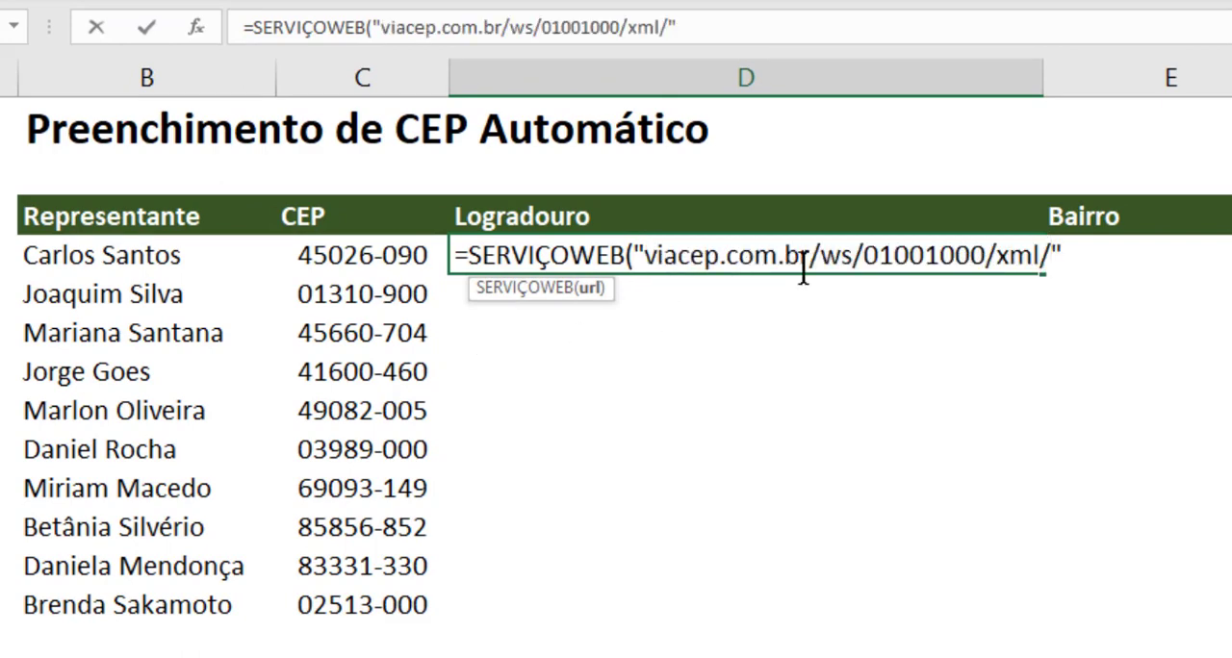
Step: Replace the sample CEP 01001000 in the D4 formula's URL with a split between "viacep.com.br/ws/" and "/xml/", adding two & operators between them
drag(865, 258, 985, 258)
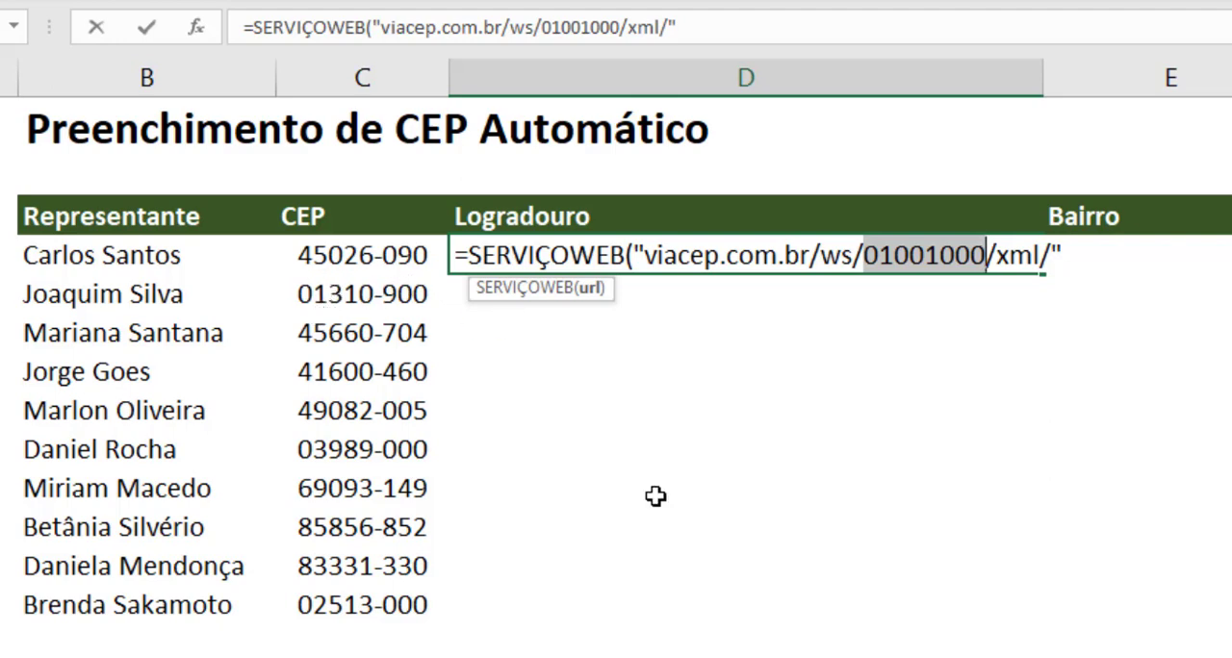
text("")
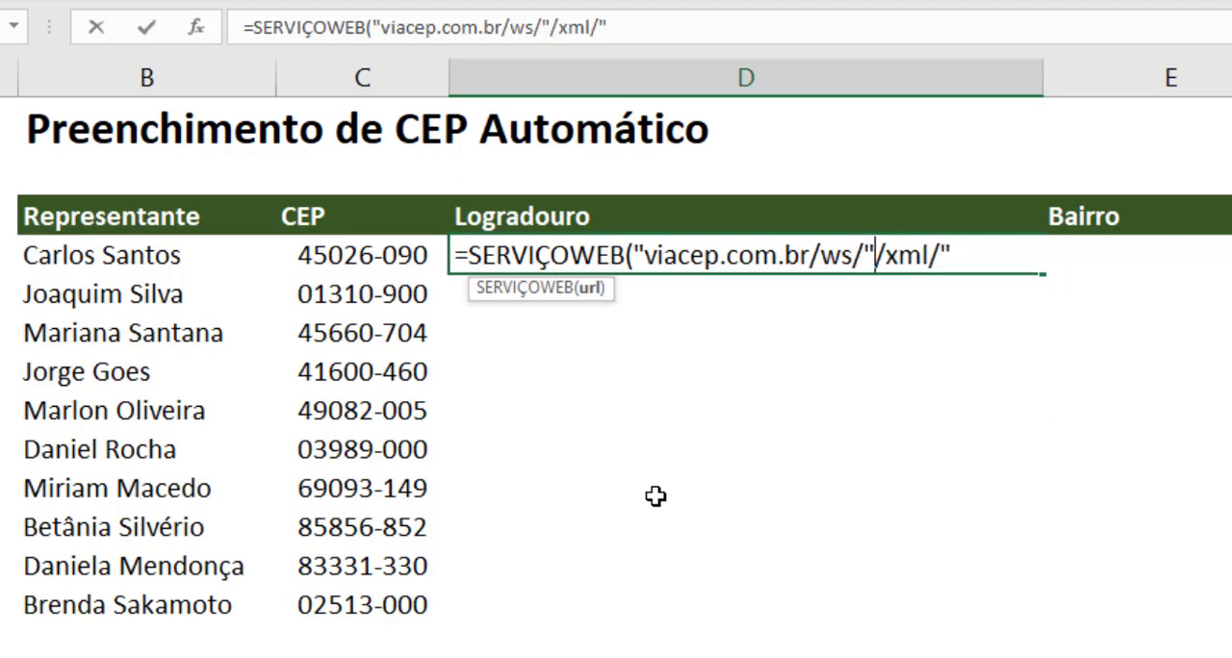
click(875, 255)
text(& )
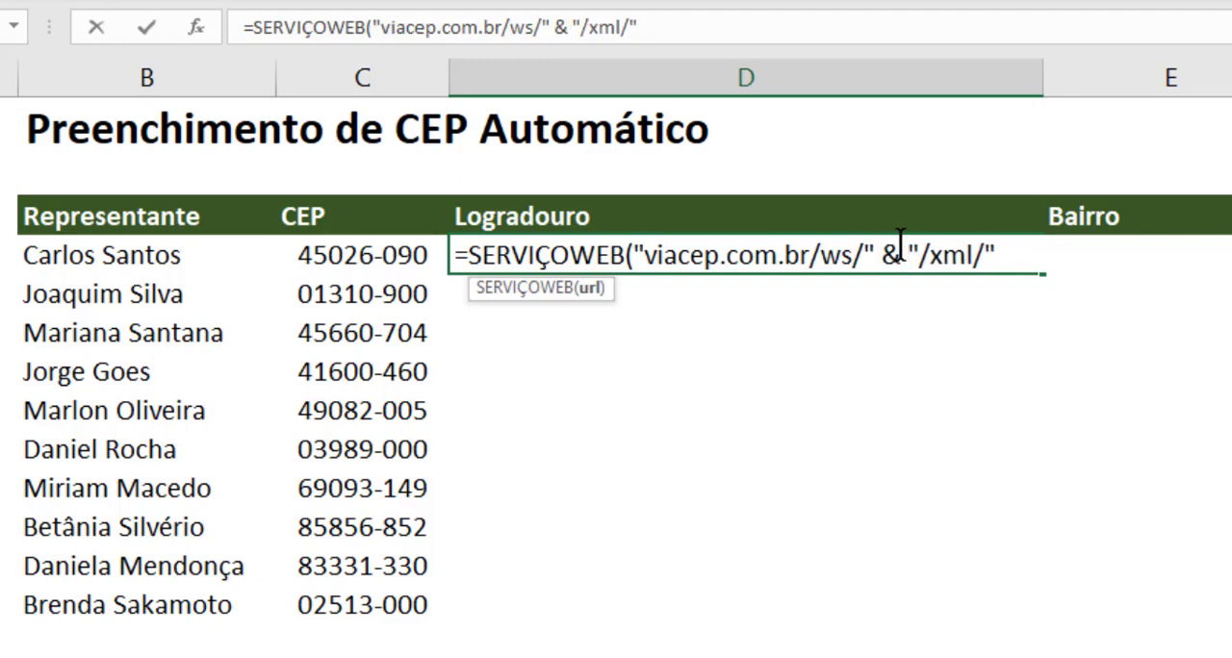
text(& )
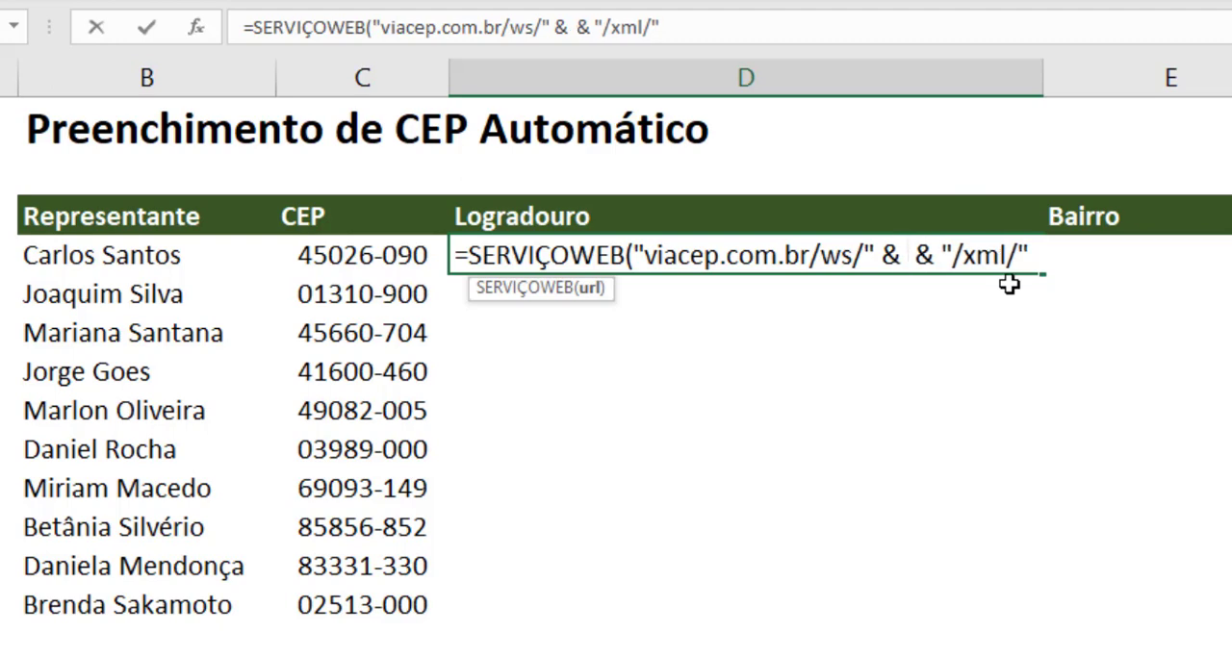
text( dir)
Step: Insert DIREITA("00" & C4;8) between the two URL parts, then close and enter the SERVIÇOWEB formula in D4
key(Tab)
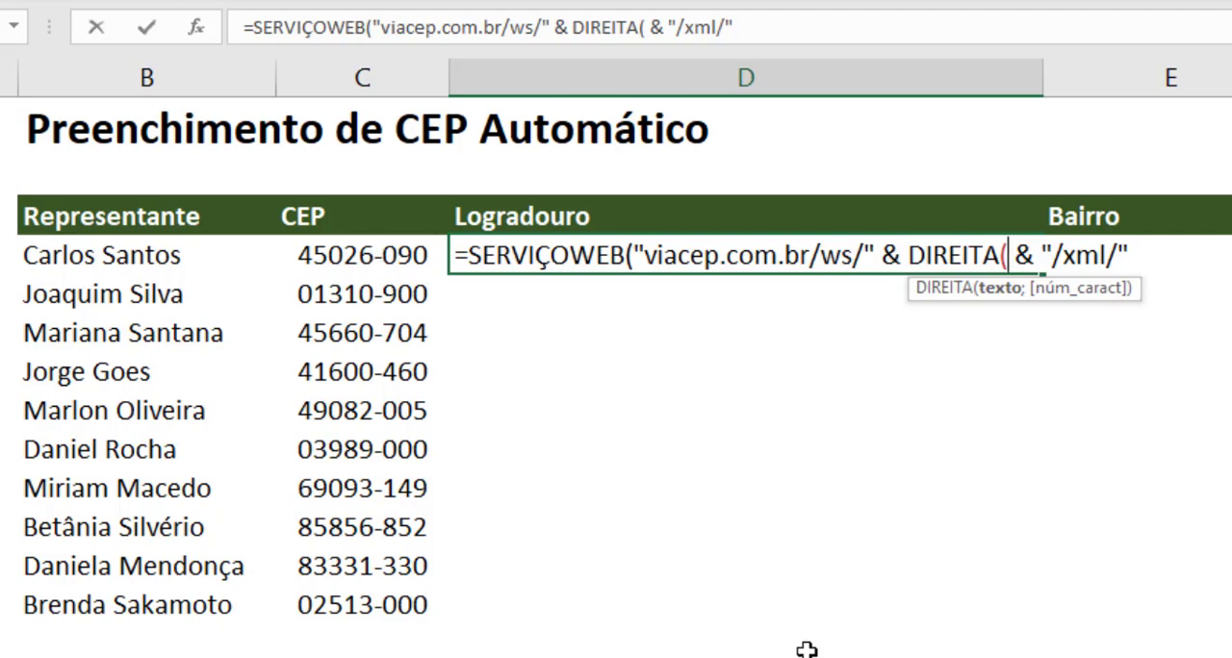
text(")
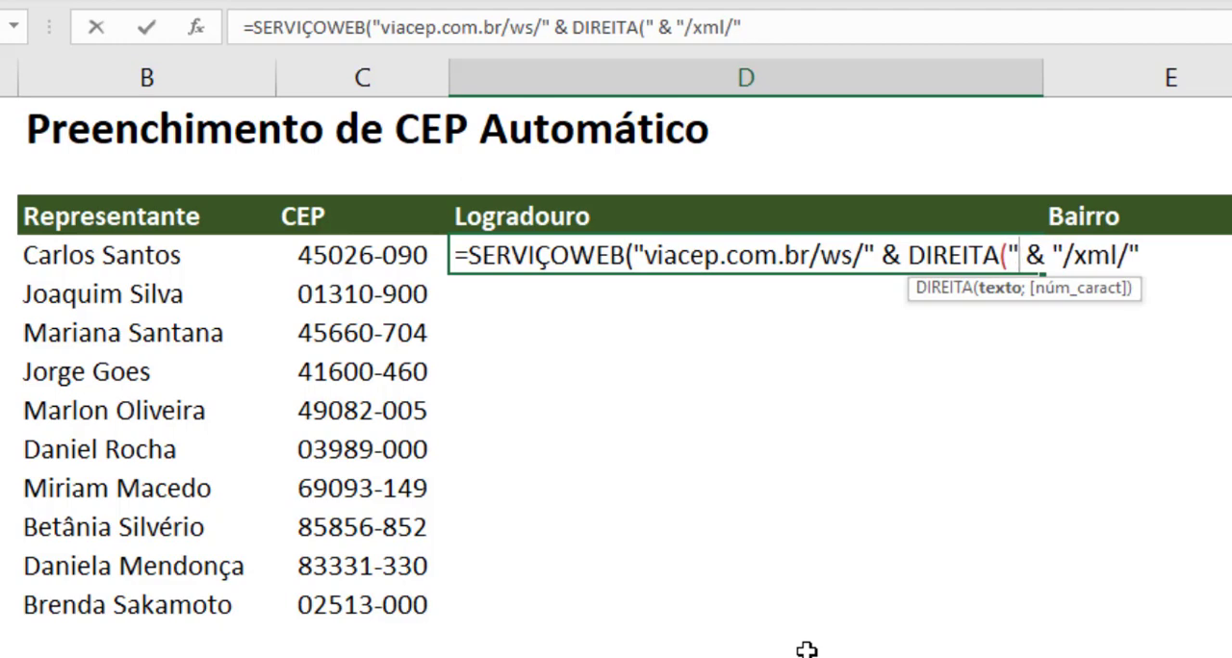
text(00")
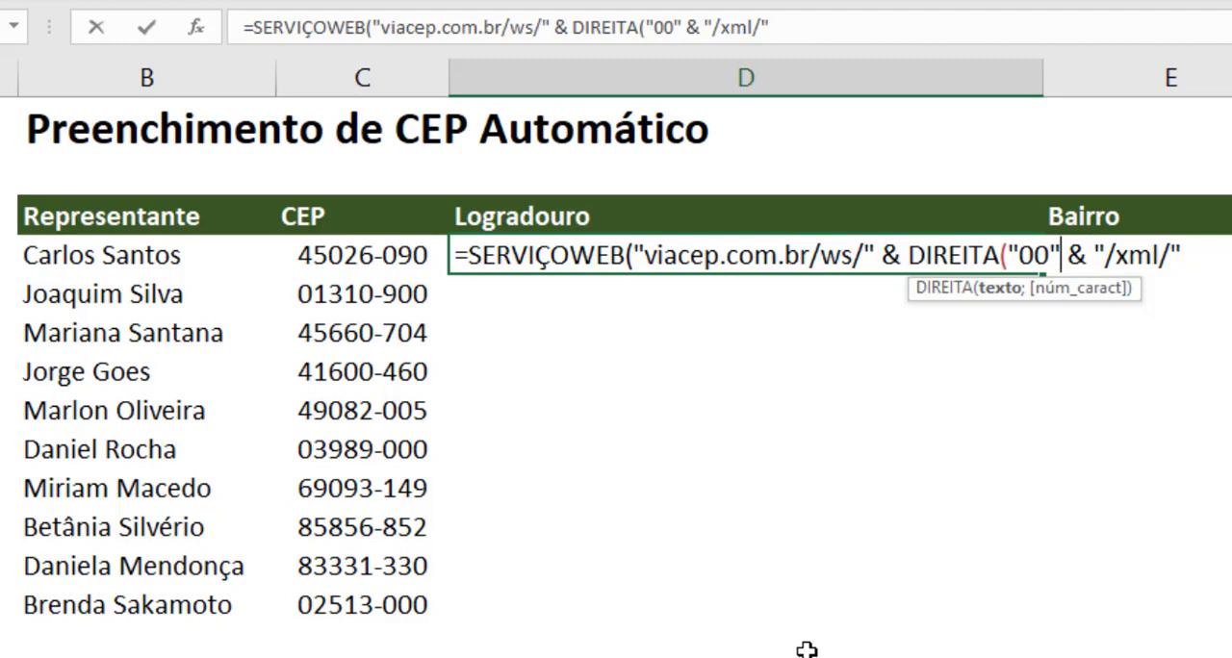
text( &)
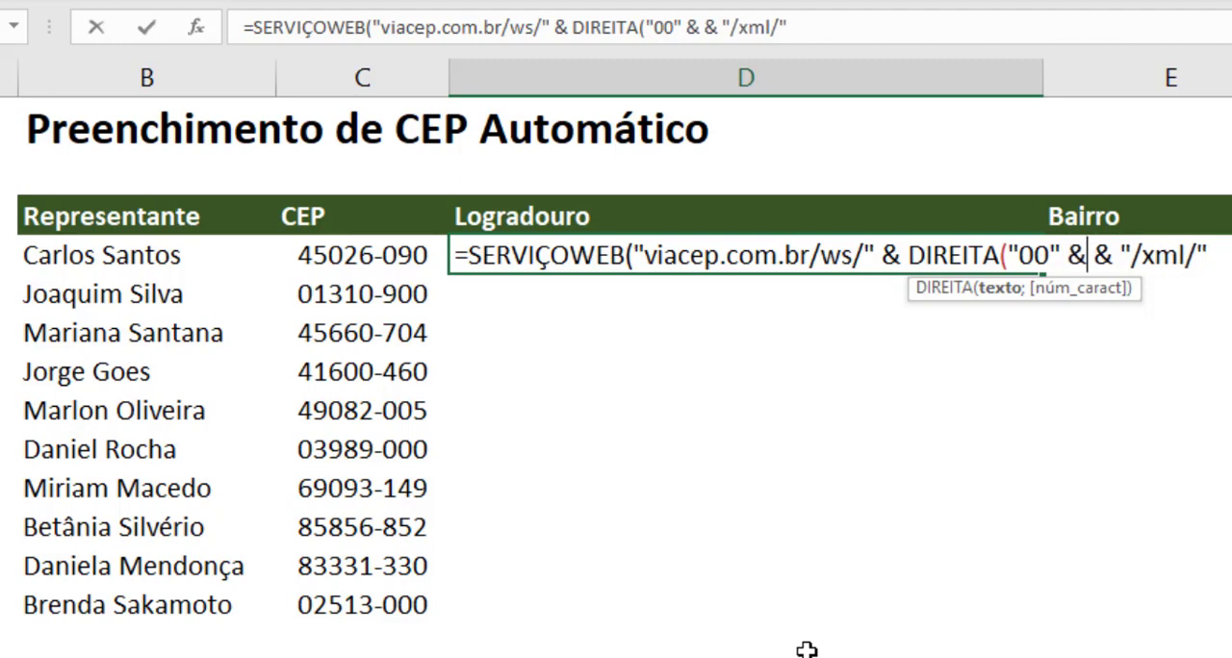
click(370, 252)
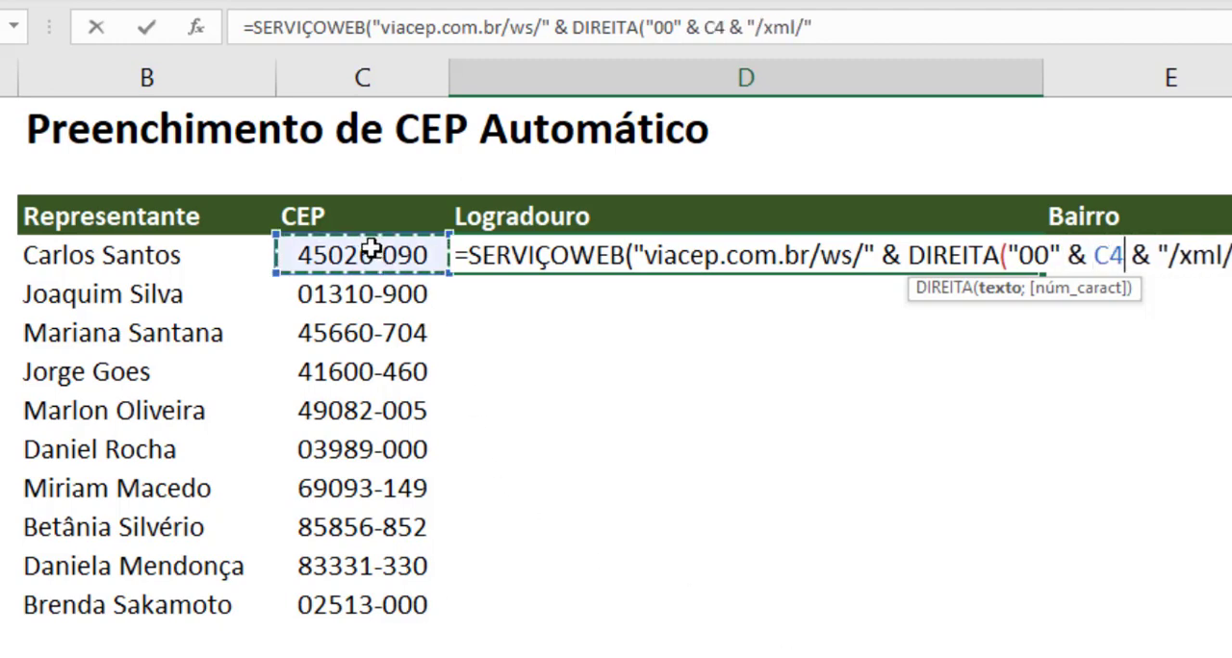
text(;)
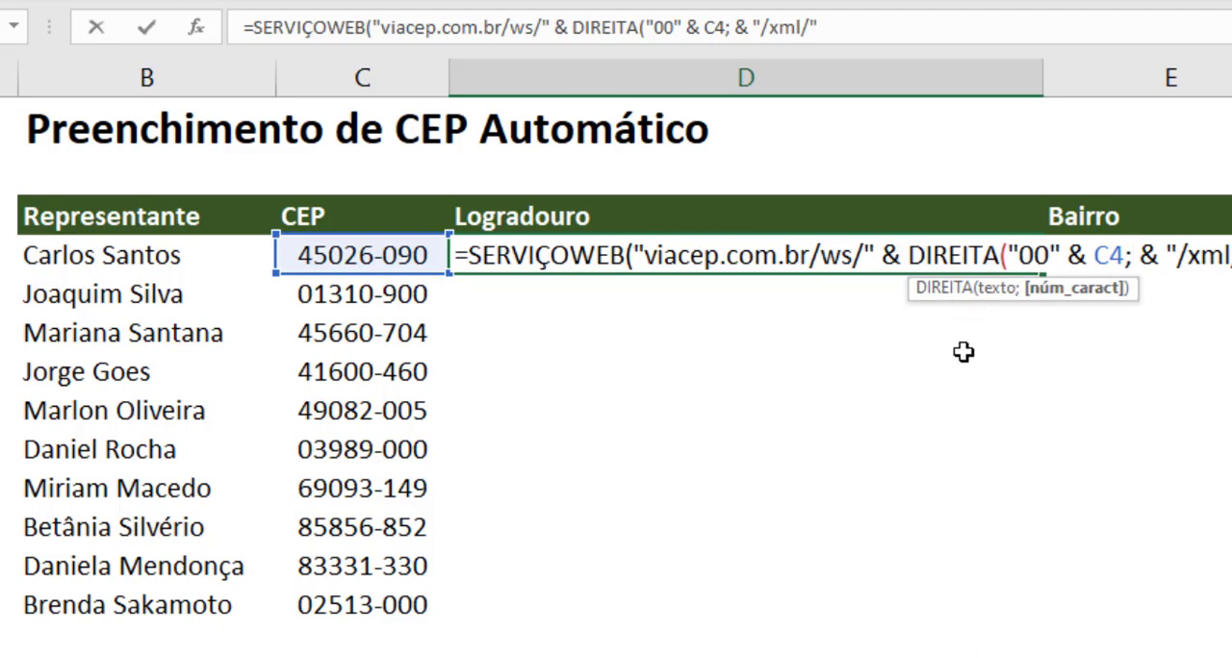
text(8)
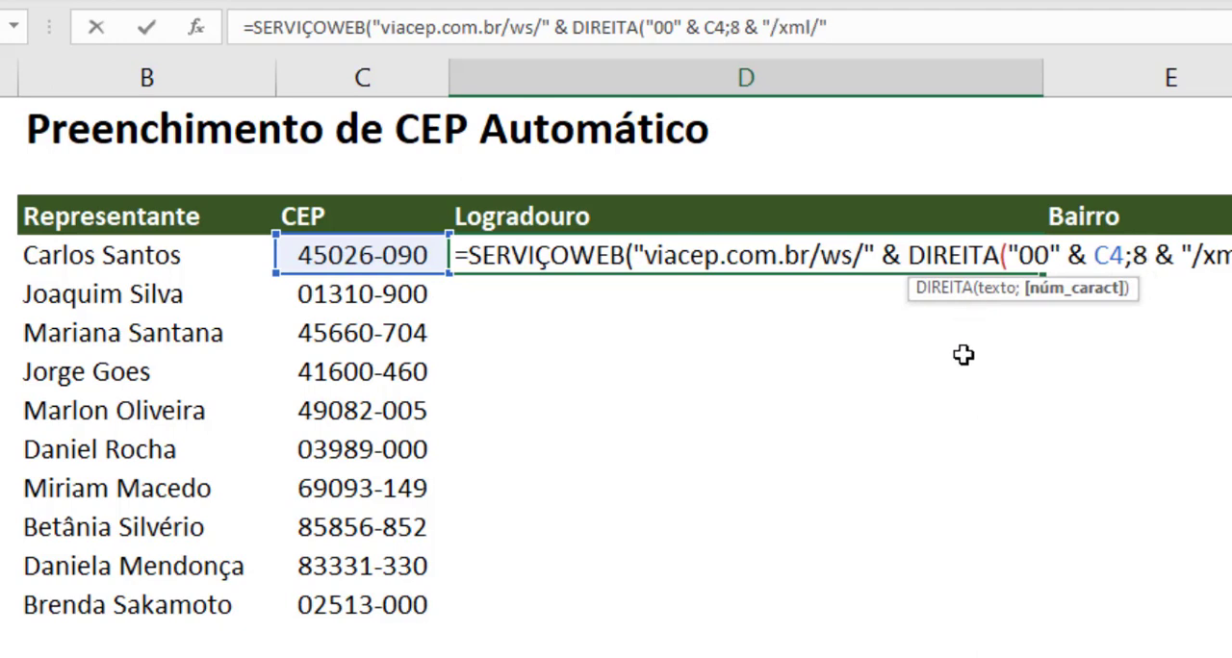
text())
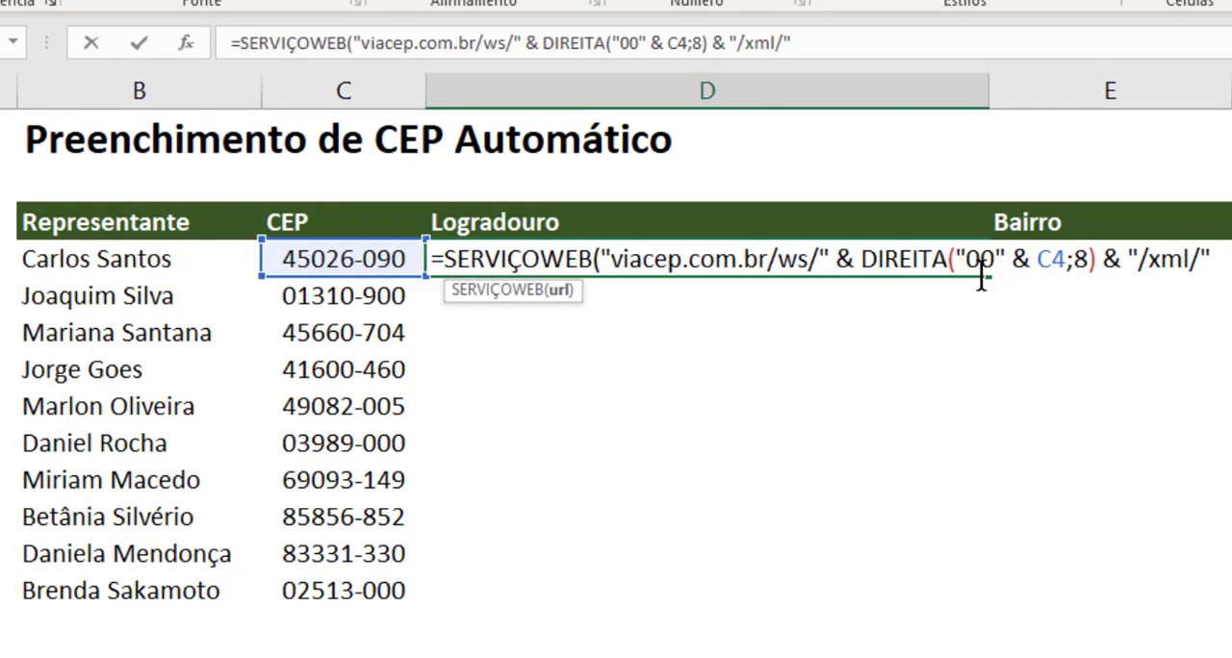
click(1215, 260)
text())
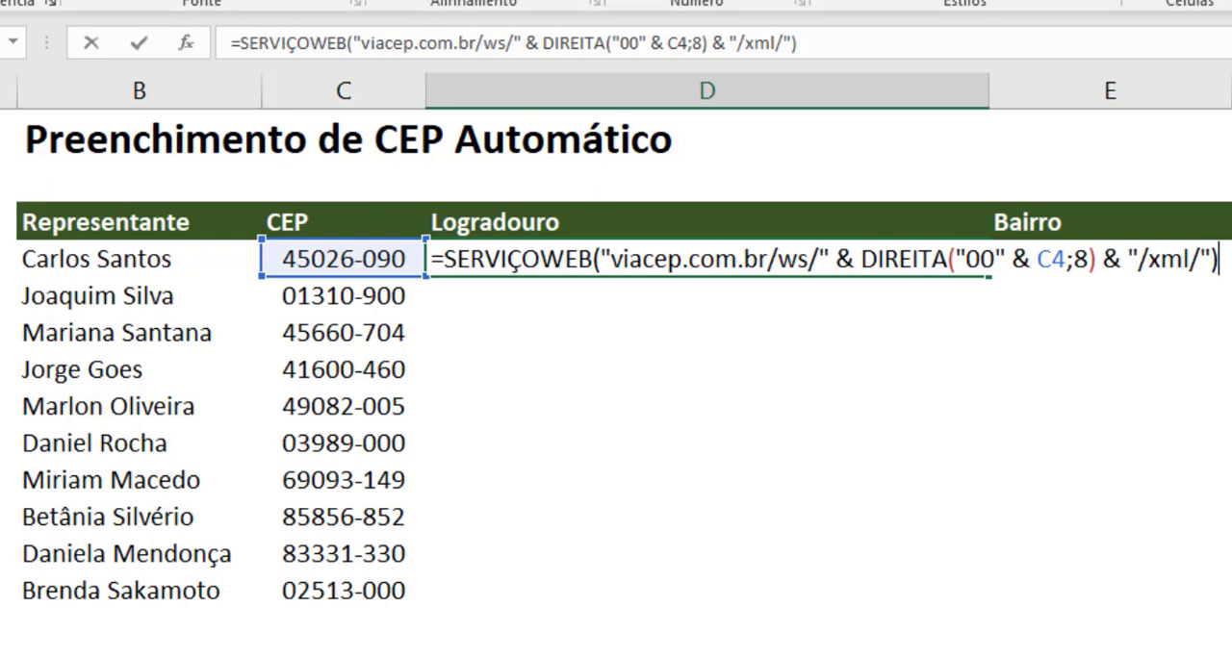
key(Return)
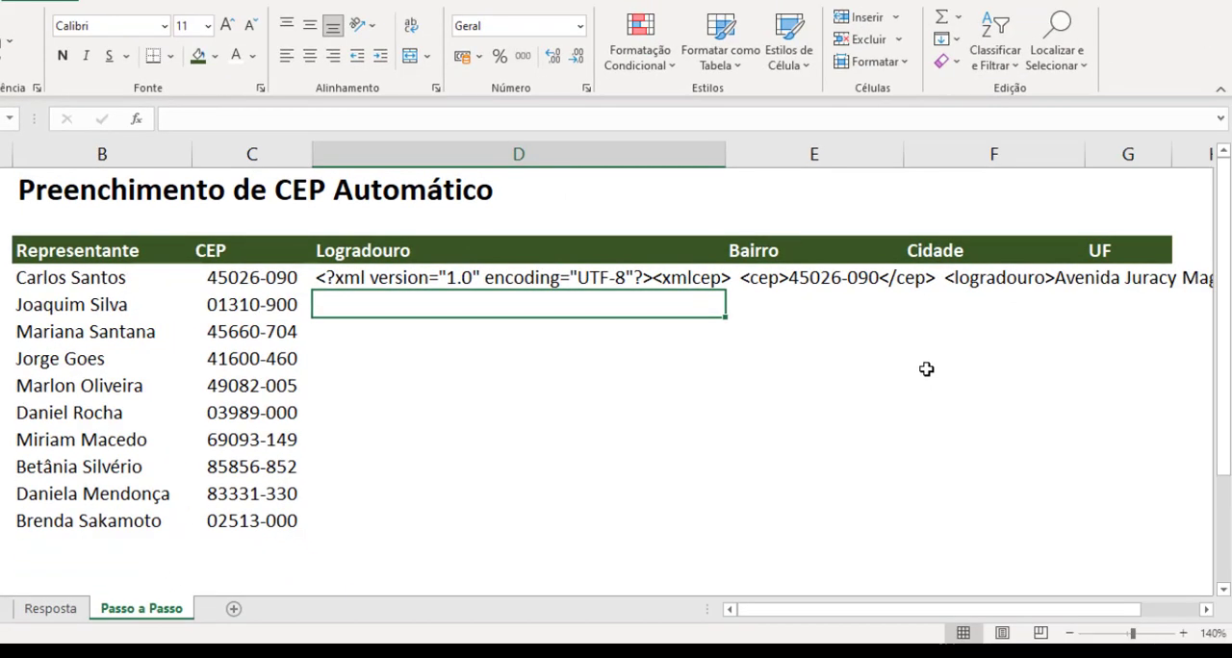
Step: Compare the XML text in D4 with the XML example on the ViaCEP page, examining how it extends across row 4
click(546, 277)
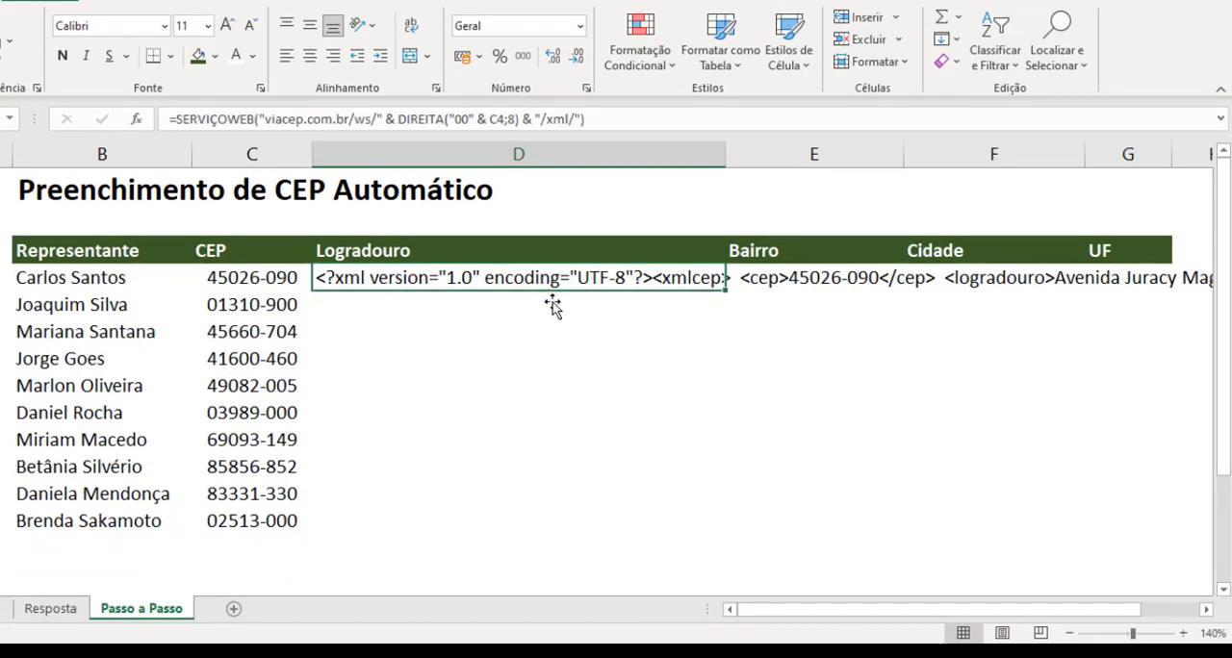
key(alt+Tab)
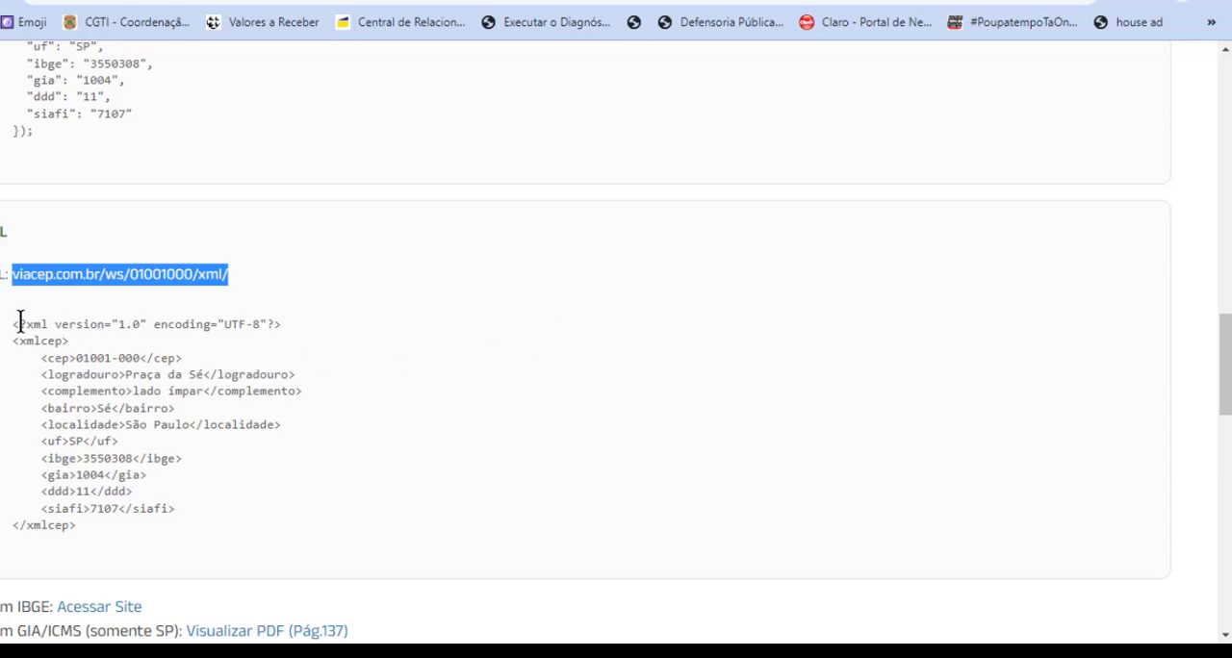
drag(20, 324, 196, 537)
click(202, 531)
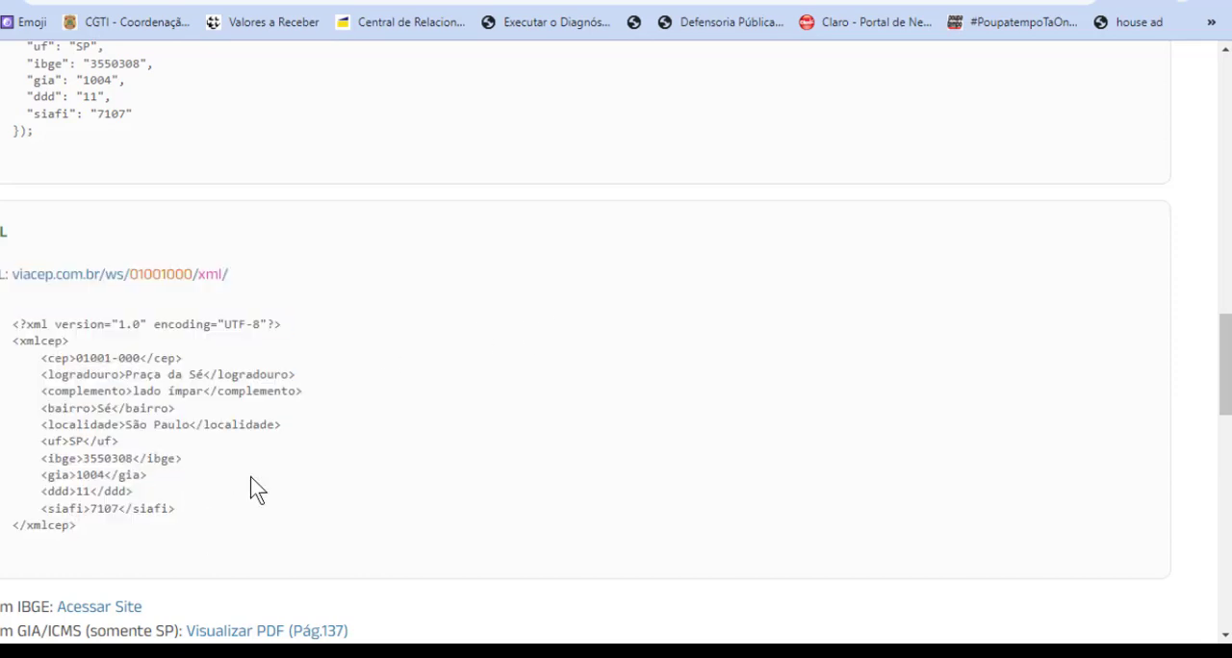
key(alt+Tab)
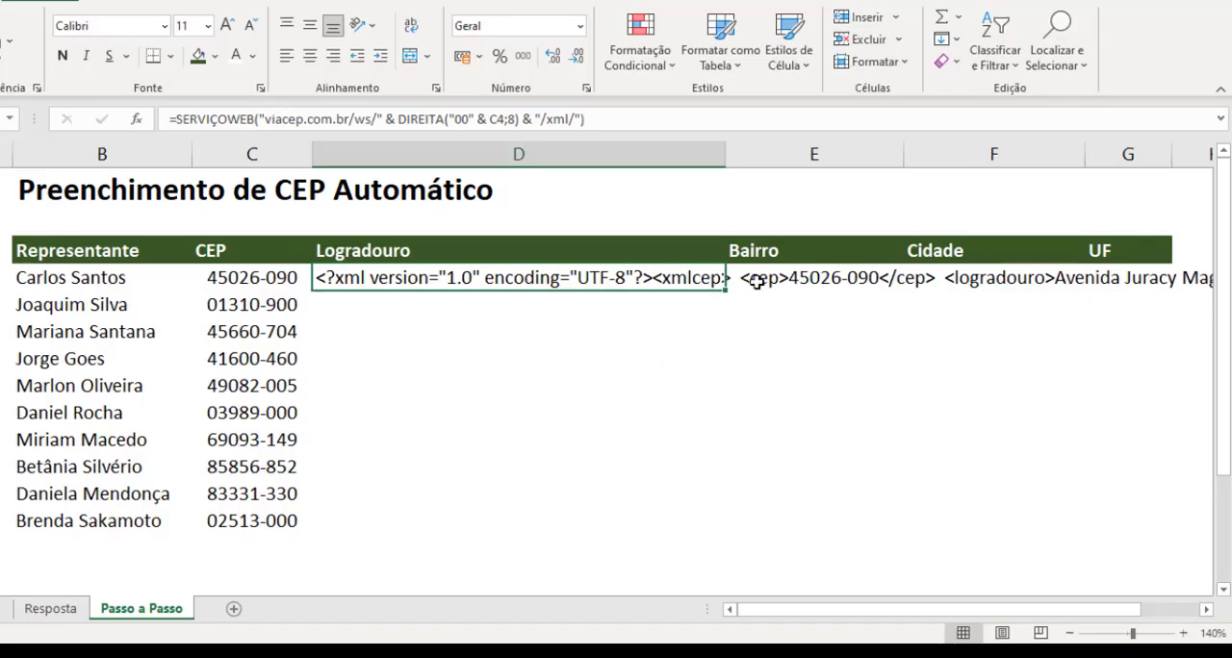
click(799, 278)
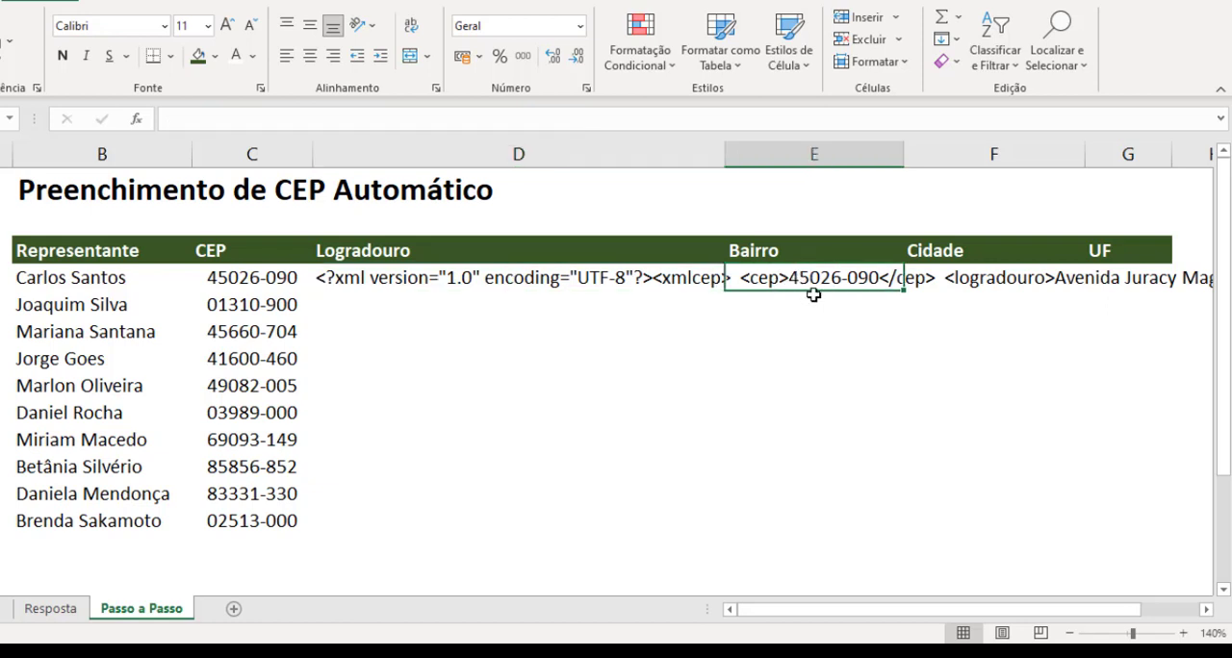
click(1039, 279)
drag(888, 608, 1182, 604)
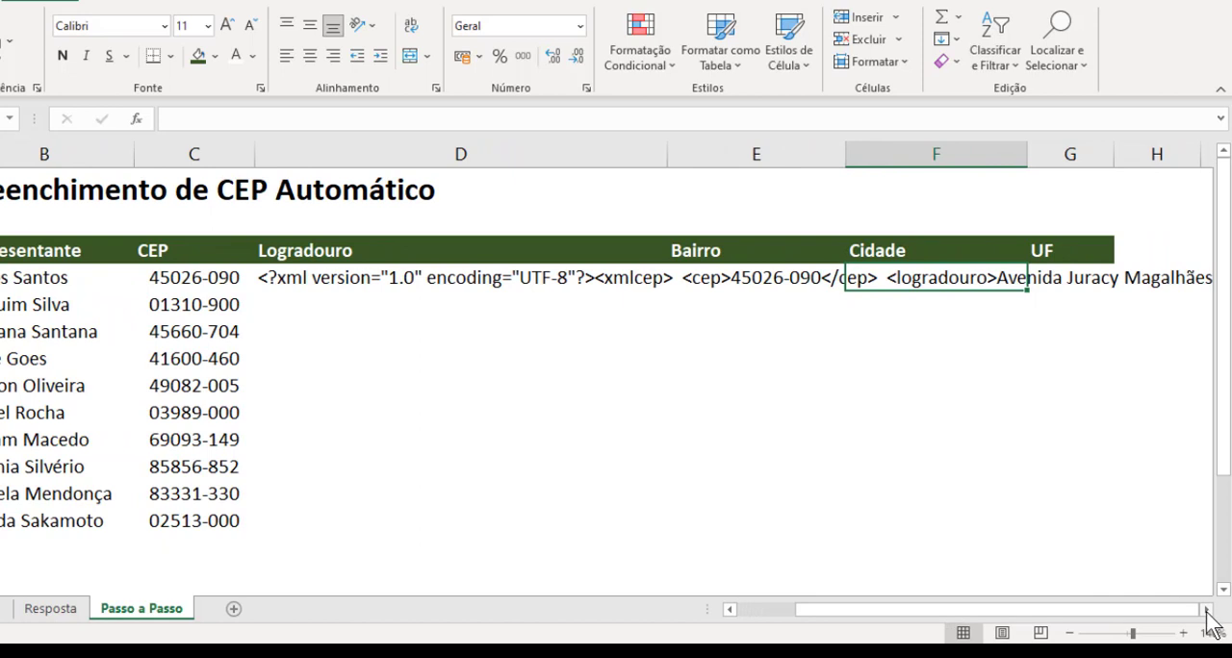
Step: Examine the rest of the XML text overflowing from D4 along row 4, from the logradouro tag through the gia tag
click(1206, 610)
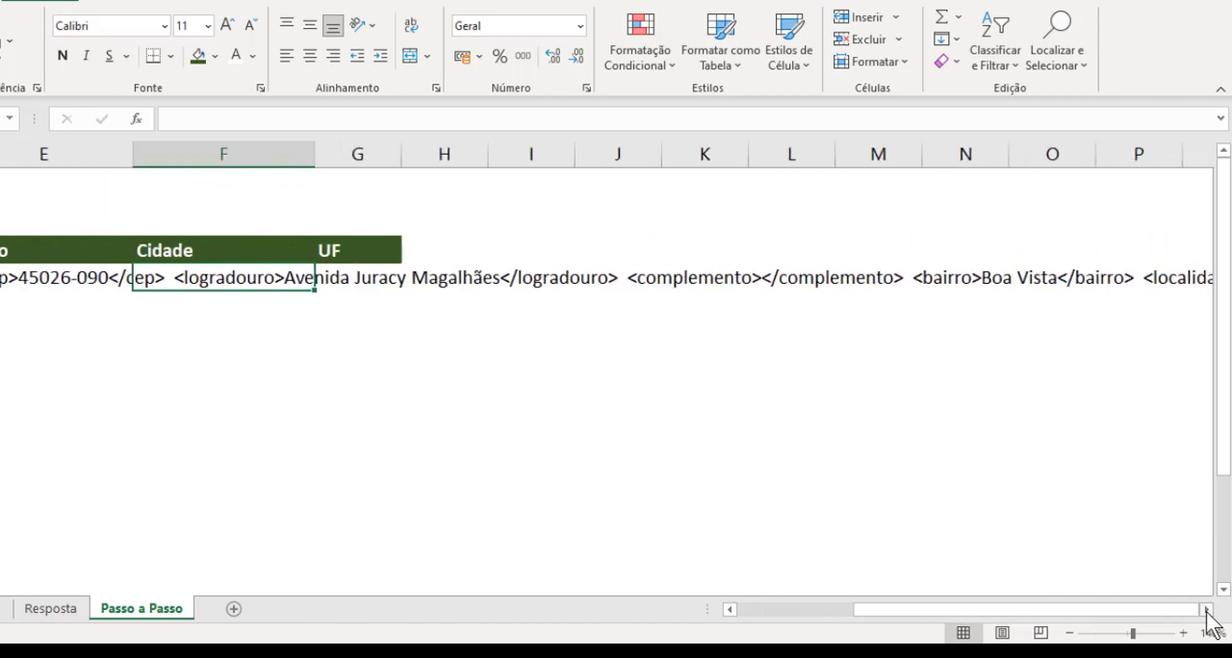
click(1206, 609)
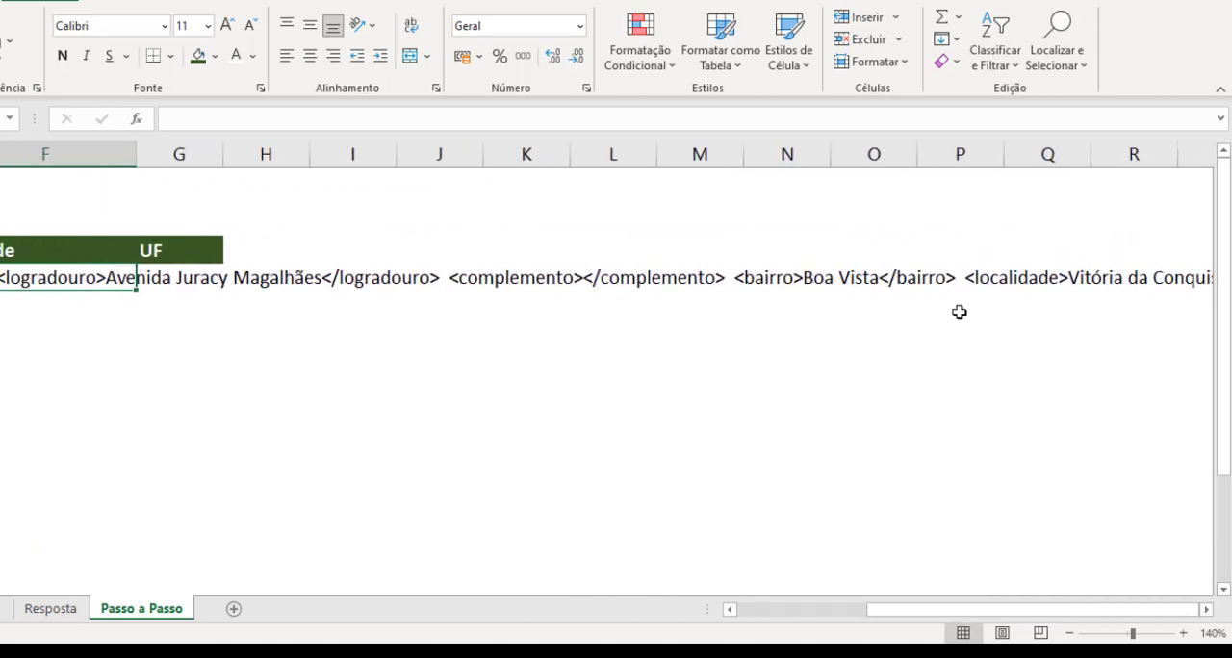
click(1206, 609)
click(1206, 609)
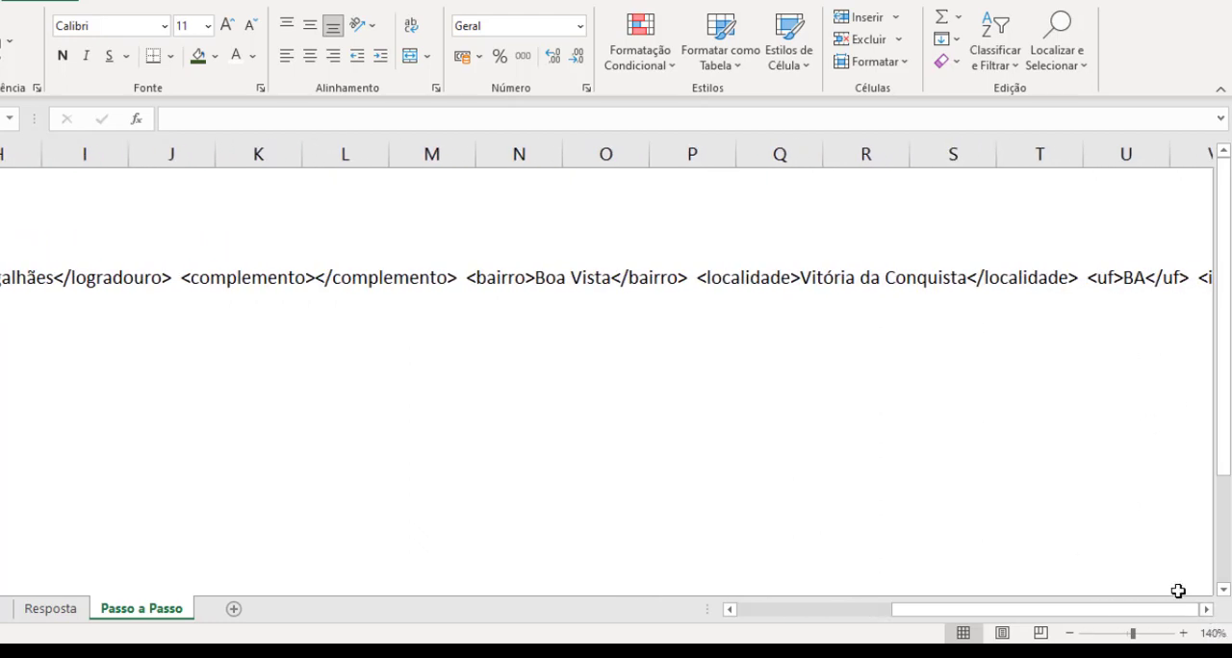
click(1206, 609)
click(1206, 610)
click(1206, 609)
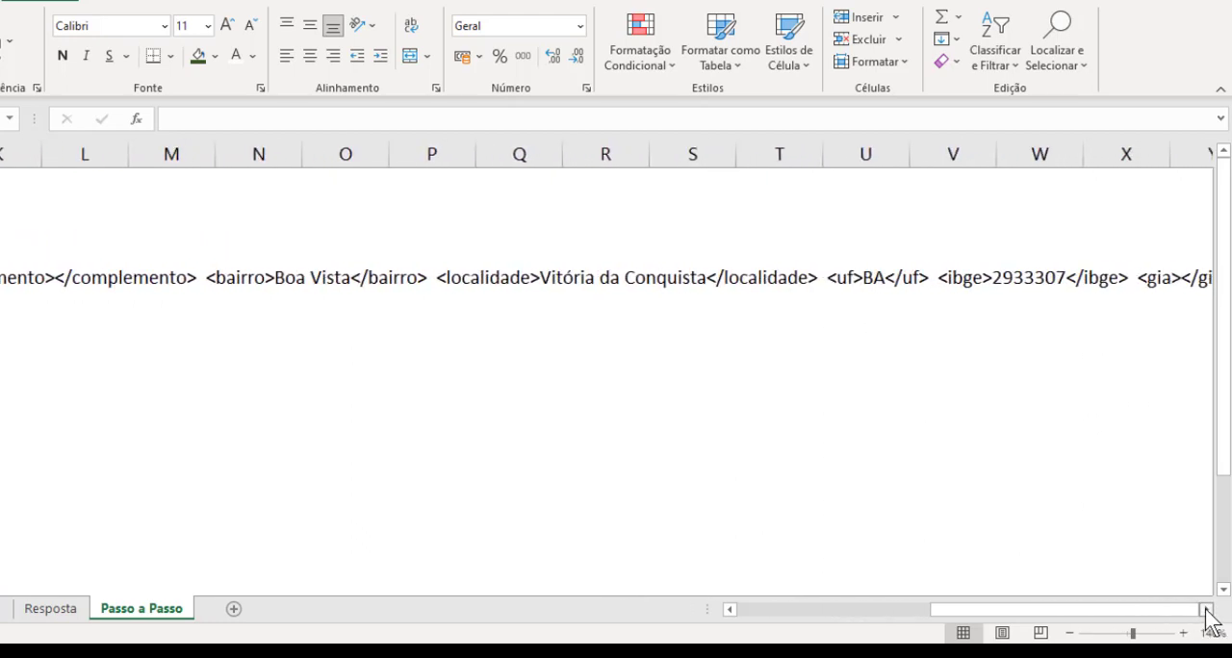
drag(1003, 616, 741, 617)
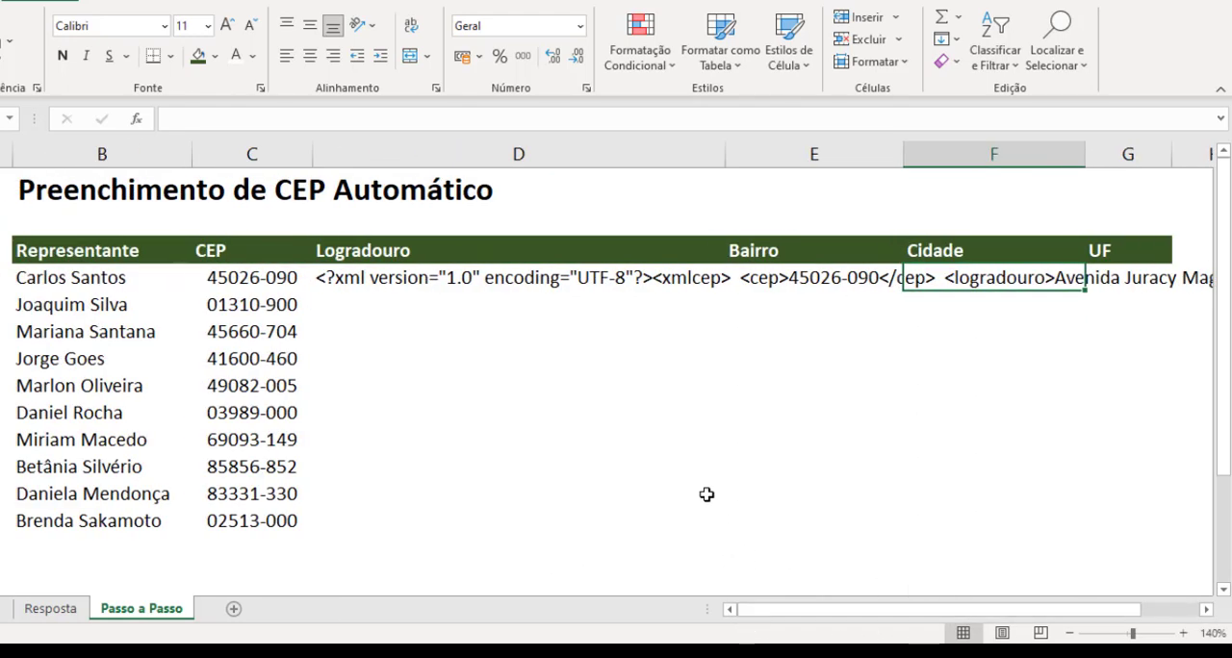
Step: Wrap the SERVIÇOWEB expression in D4 inside a FILTROXML function as its xml argument
click(390, 271)
double_click(356, 279)
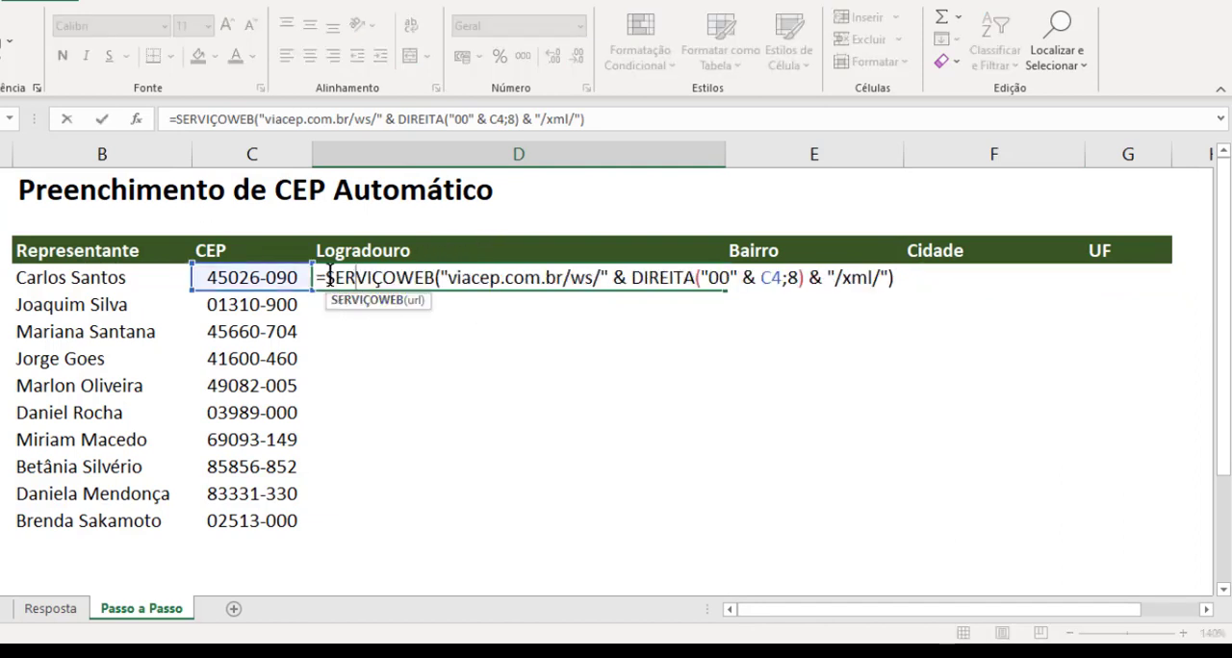
drag(321, 279, 940, 277)
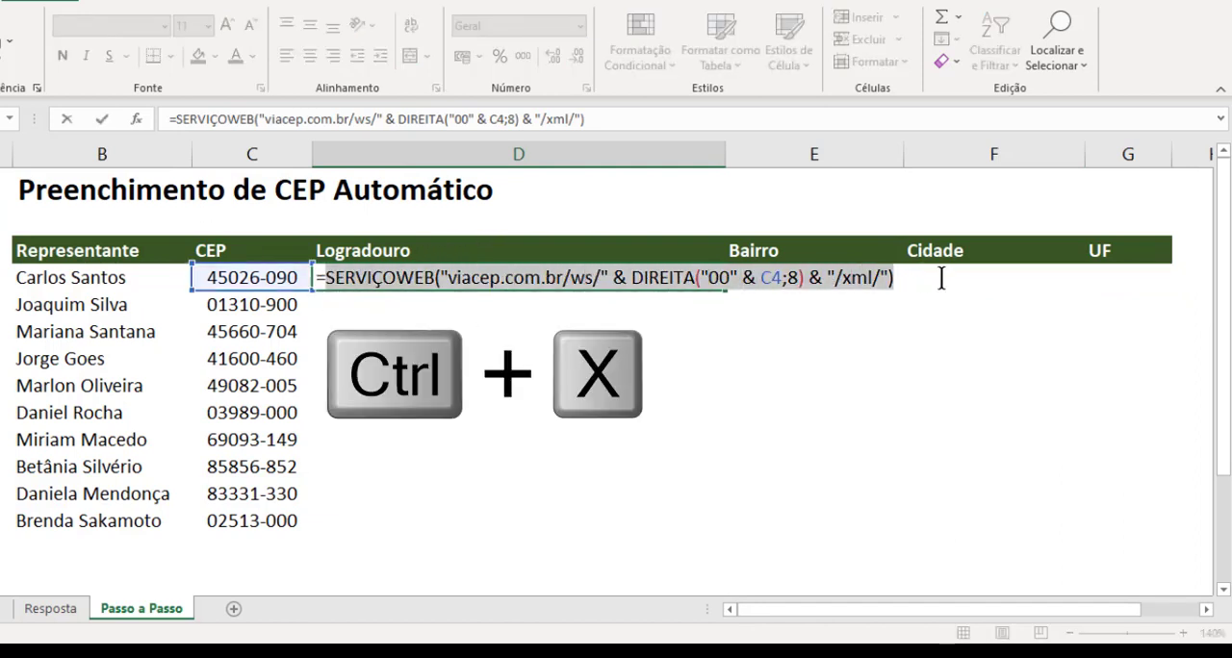
key(ctrl+x)
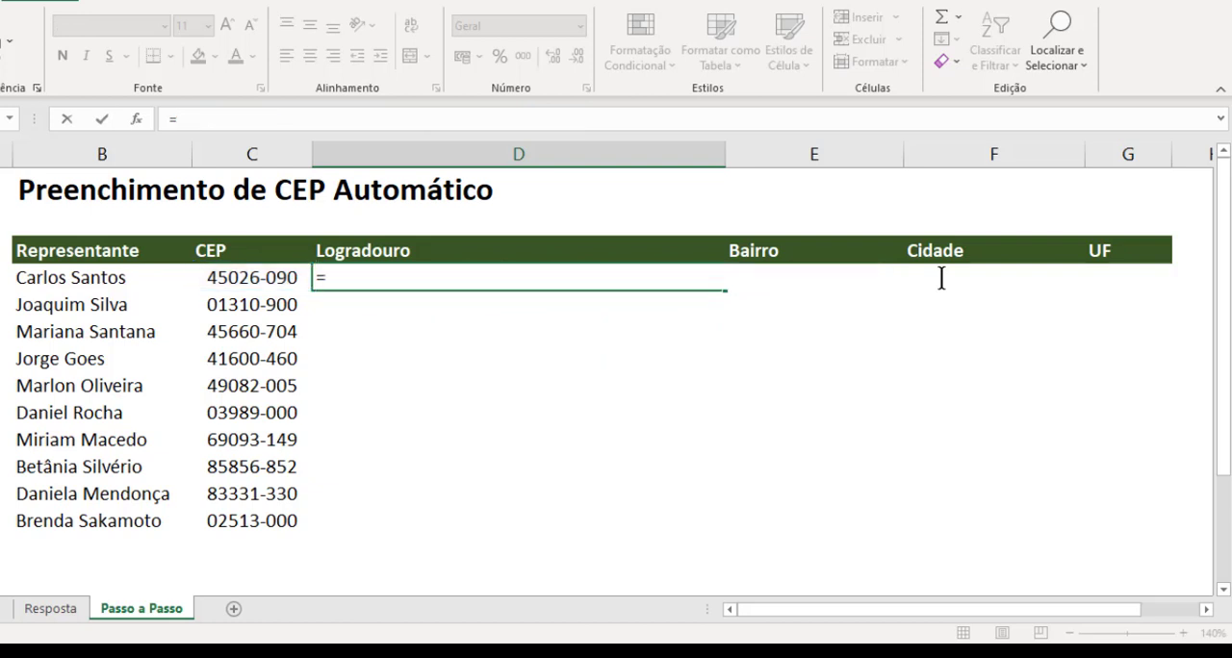
text(FI)
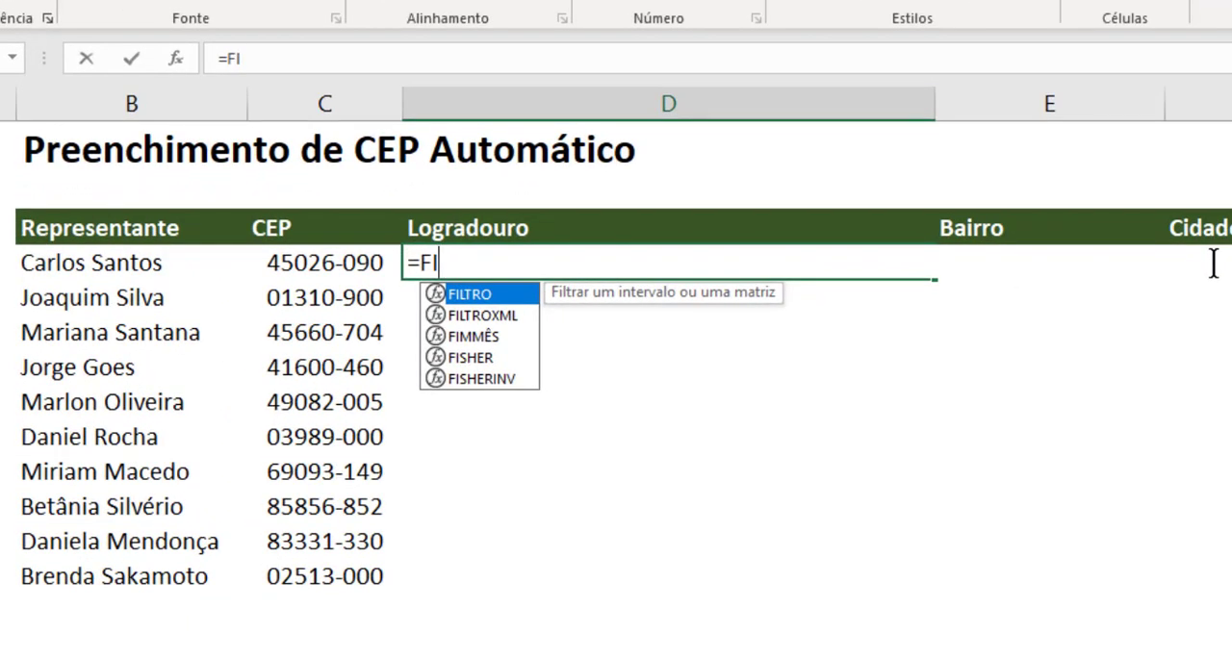
key(Down)
key(Tab)
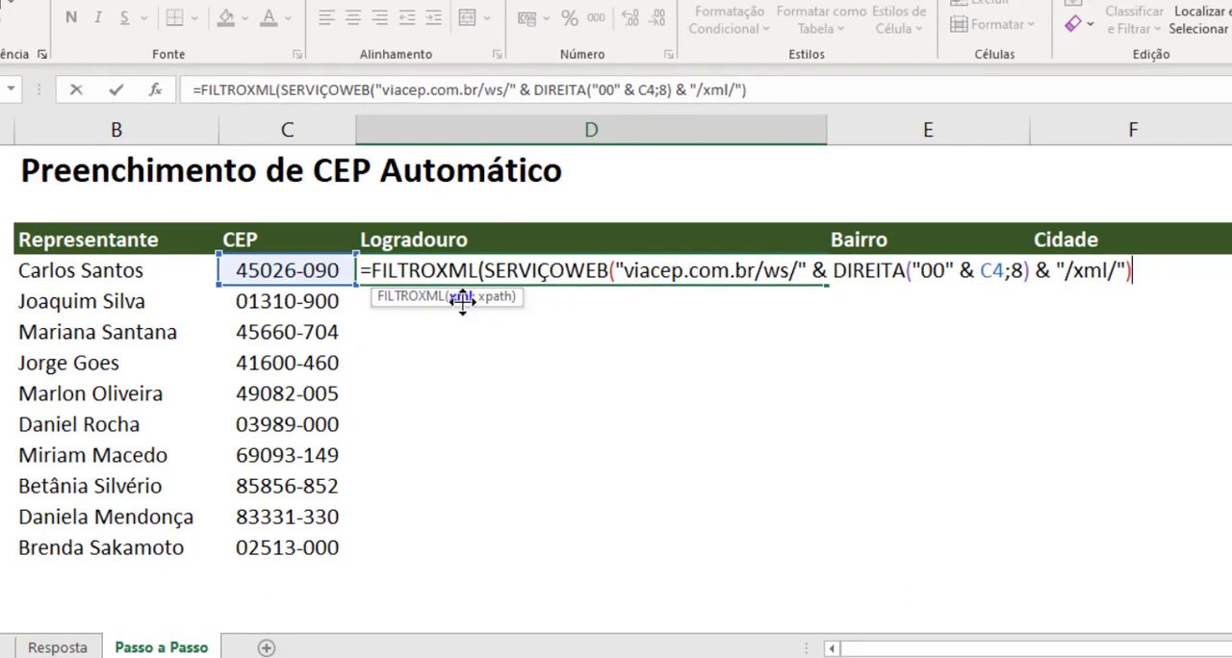
Step: Add "//logradouro" as the xpath argument of FILTROXML in D4, then close and enter the formula
text(;")
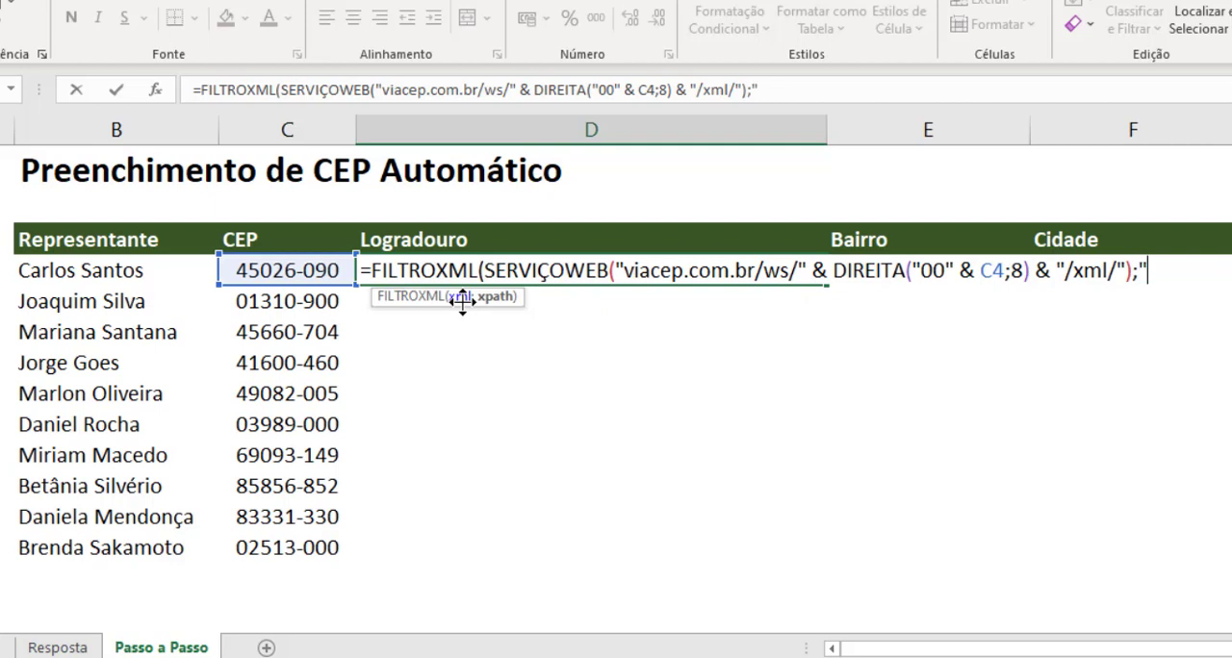
text(//)
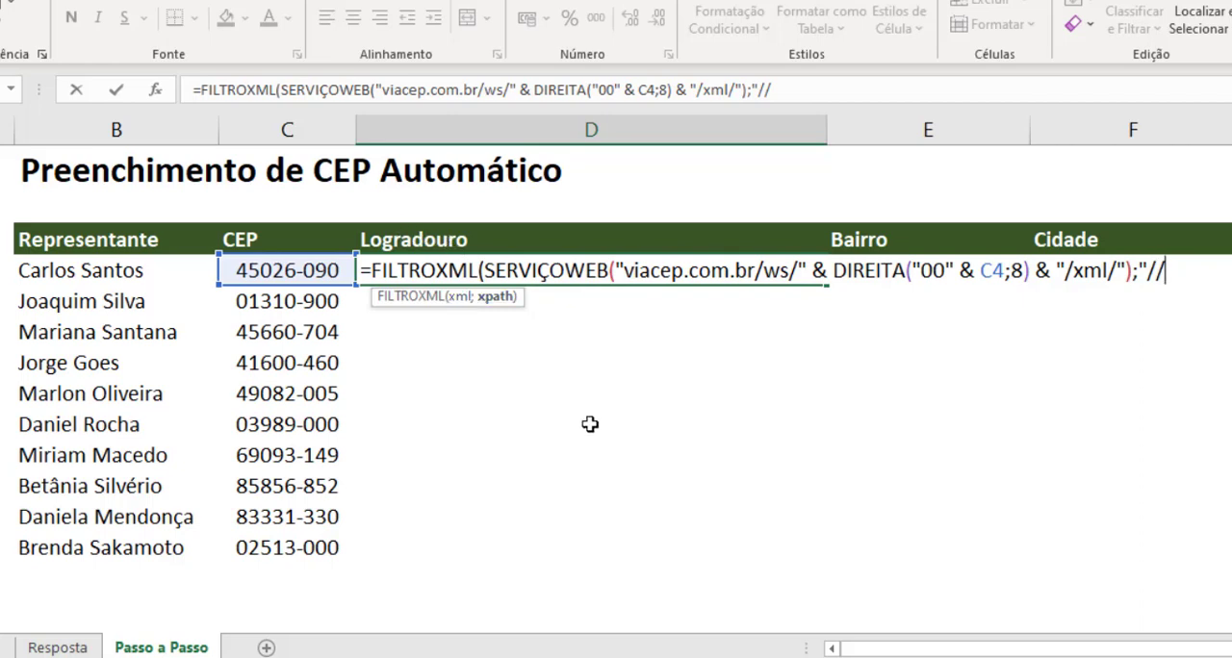
text(logradouro)
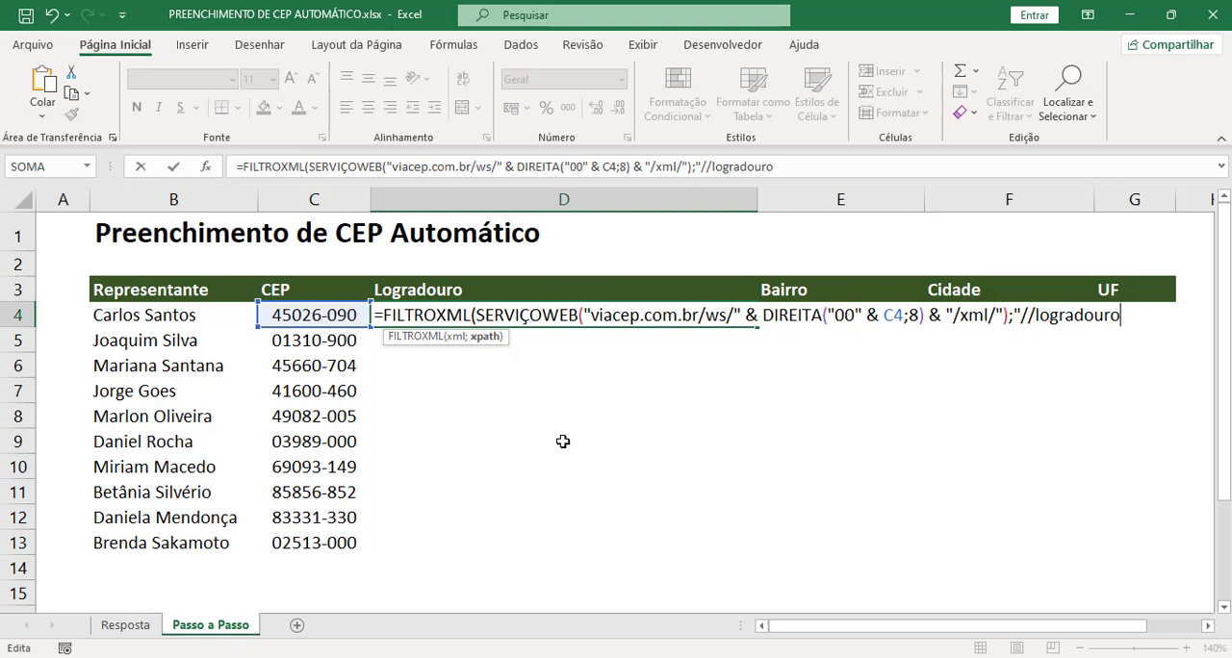
text("))
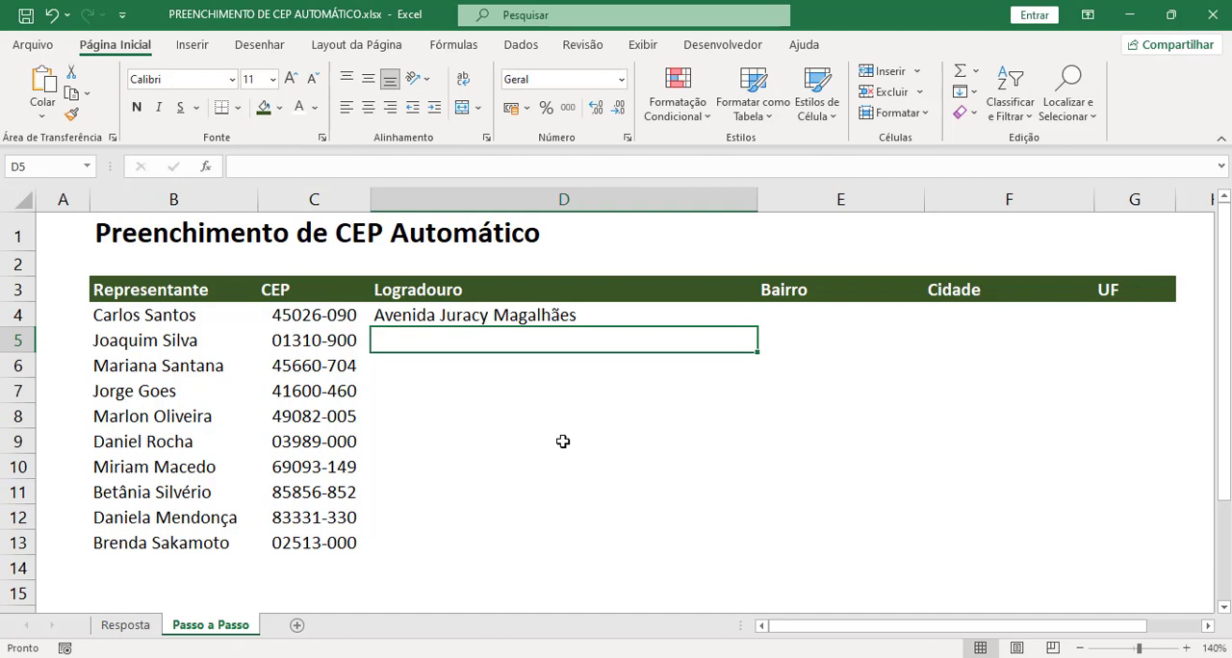
Step: Fill the D4 formula down the Logradouro column to D13 and check the filled cells
click(559, 313)
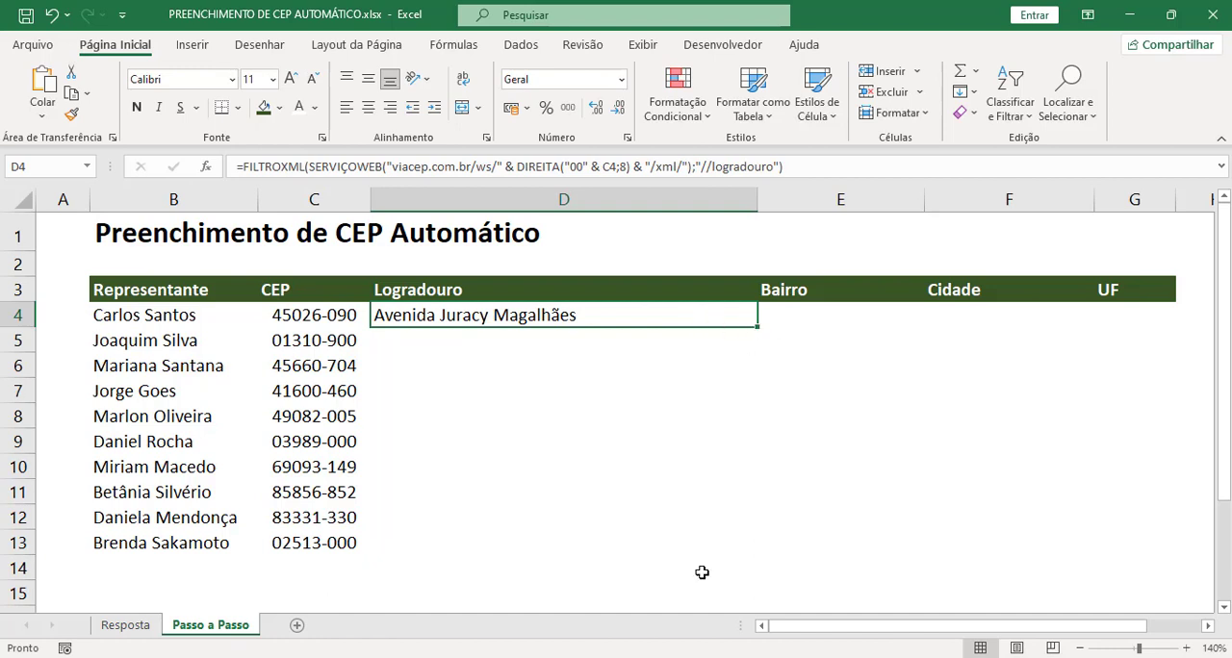
double_click(756, 327)
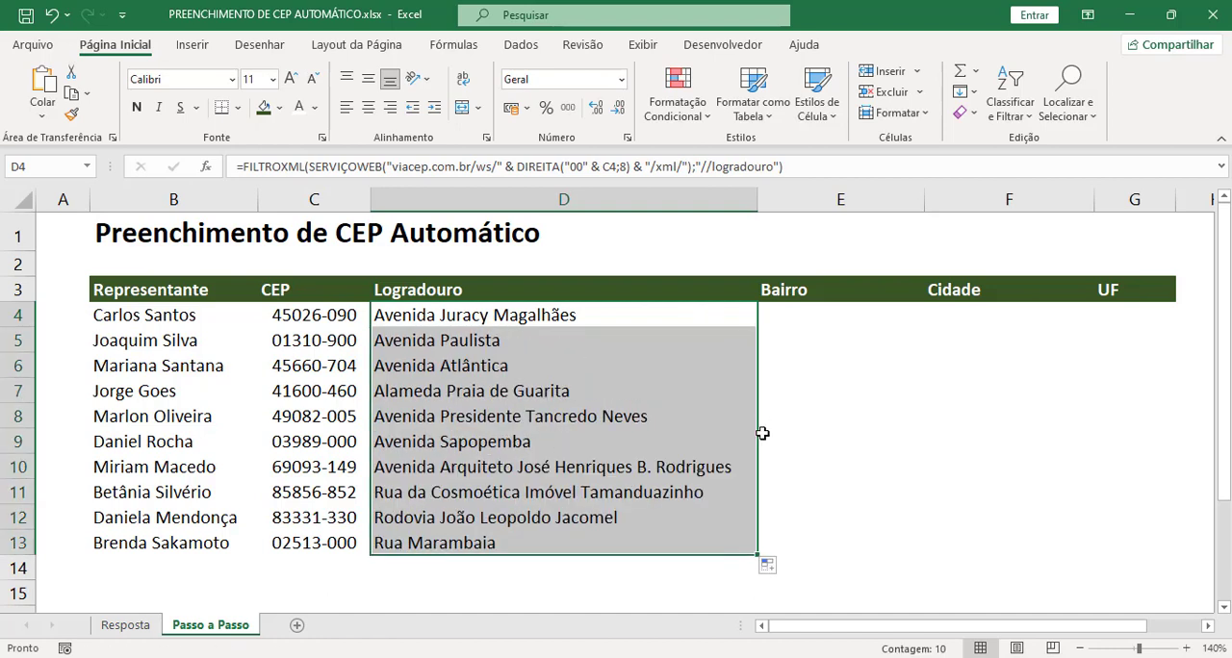
click(550, 422)
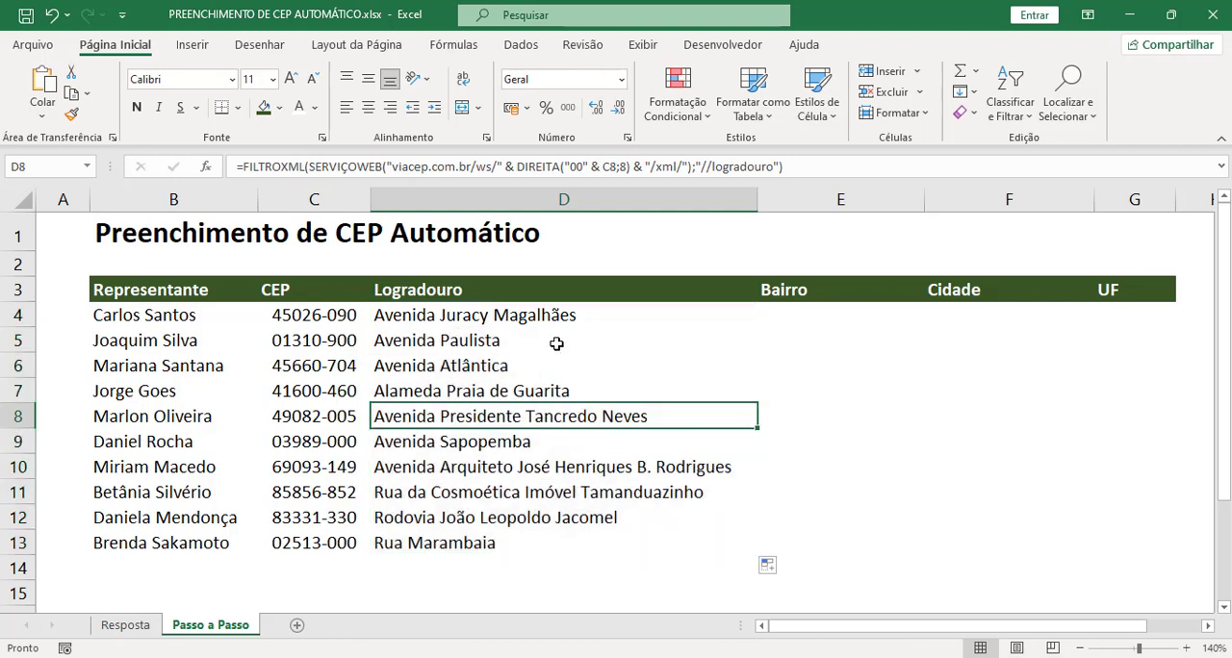
drag(554, 342, 553, 547)
click(552, 549)
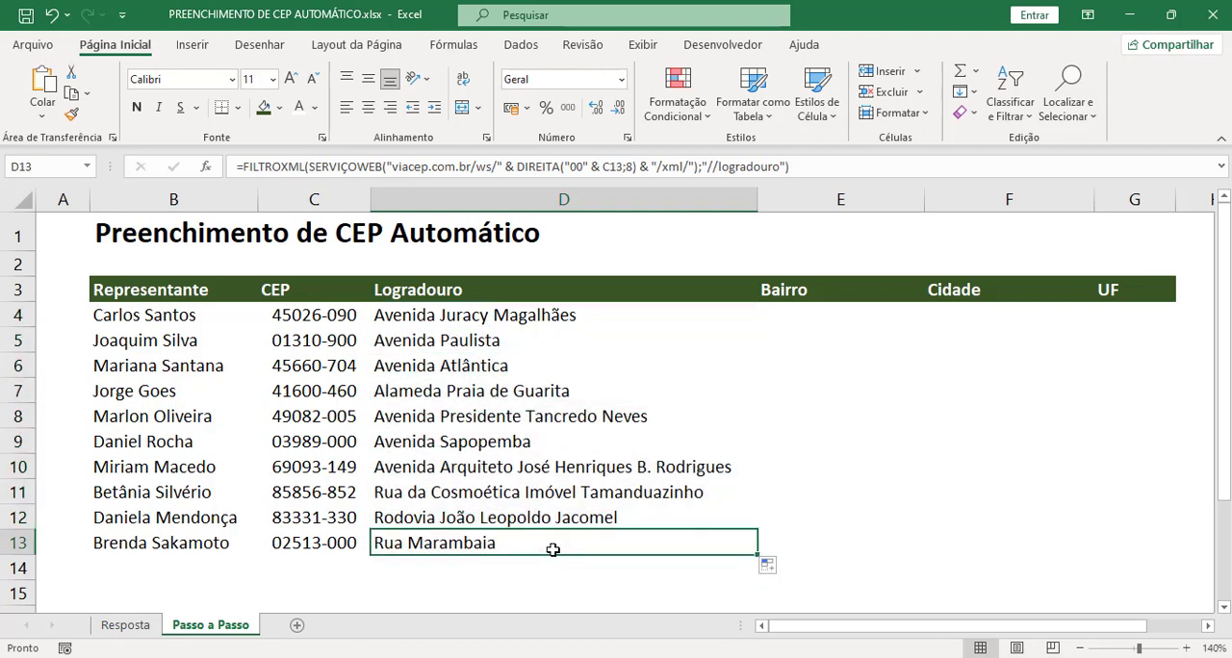
click(582, 317)
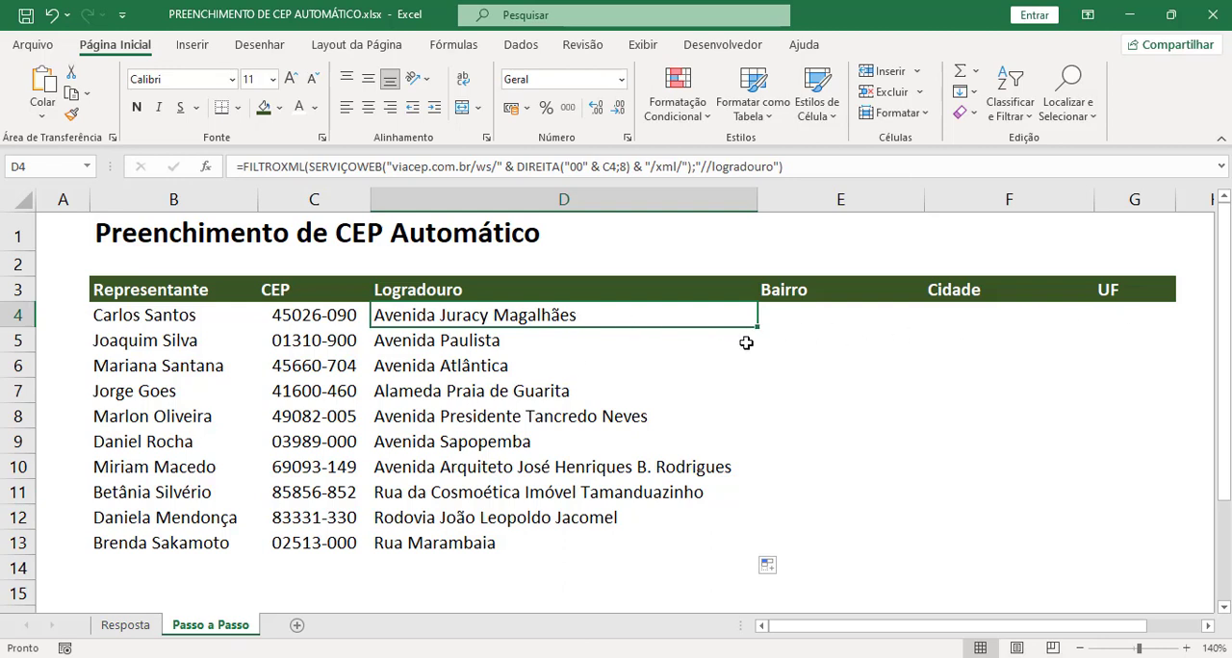
Step: Review the xpath term in D4, then copy the complete FILTROXML formula text into E4 under Bairro
double_click(708, 317)
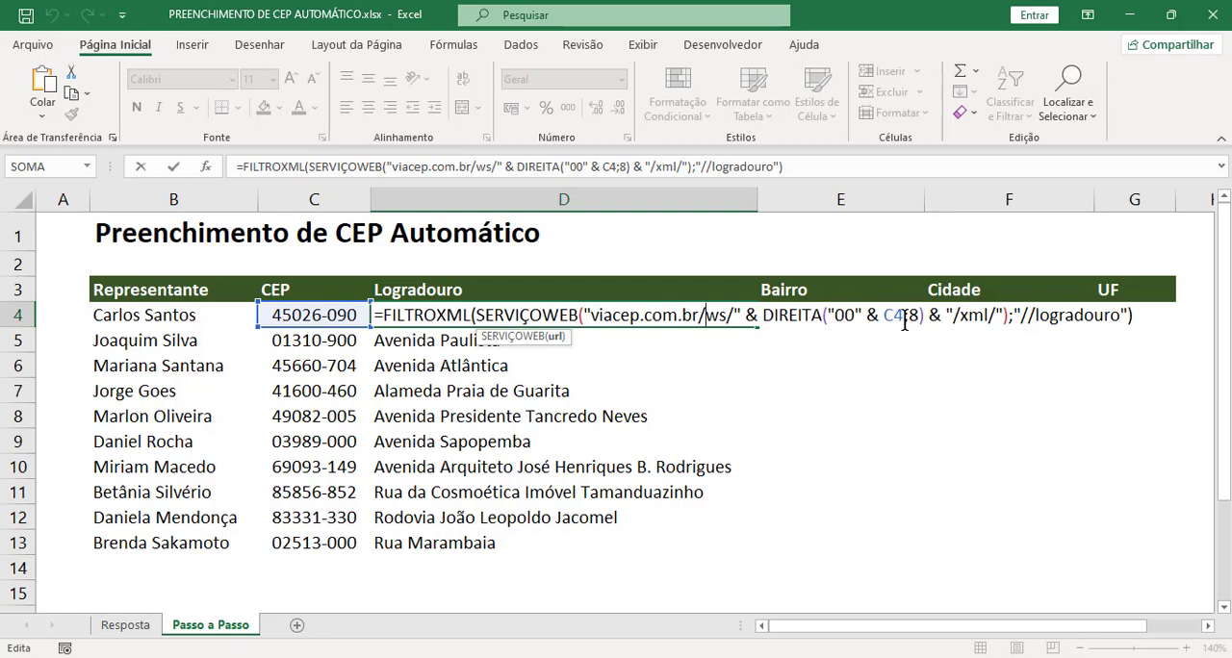
drag(1039, 317, 1123, 319)
click(1081, 319)
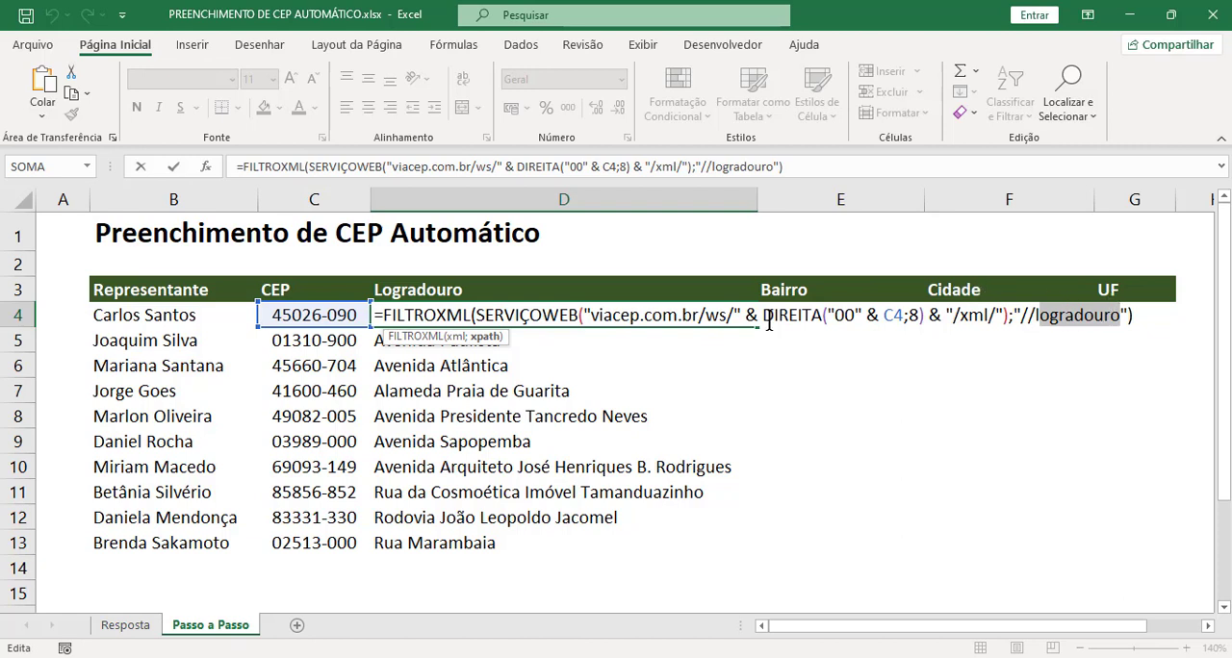
key(ctrl+Return)
double_click(717, 319)
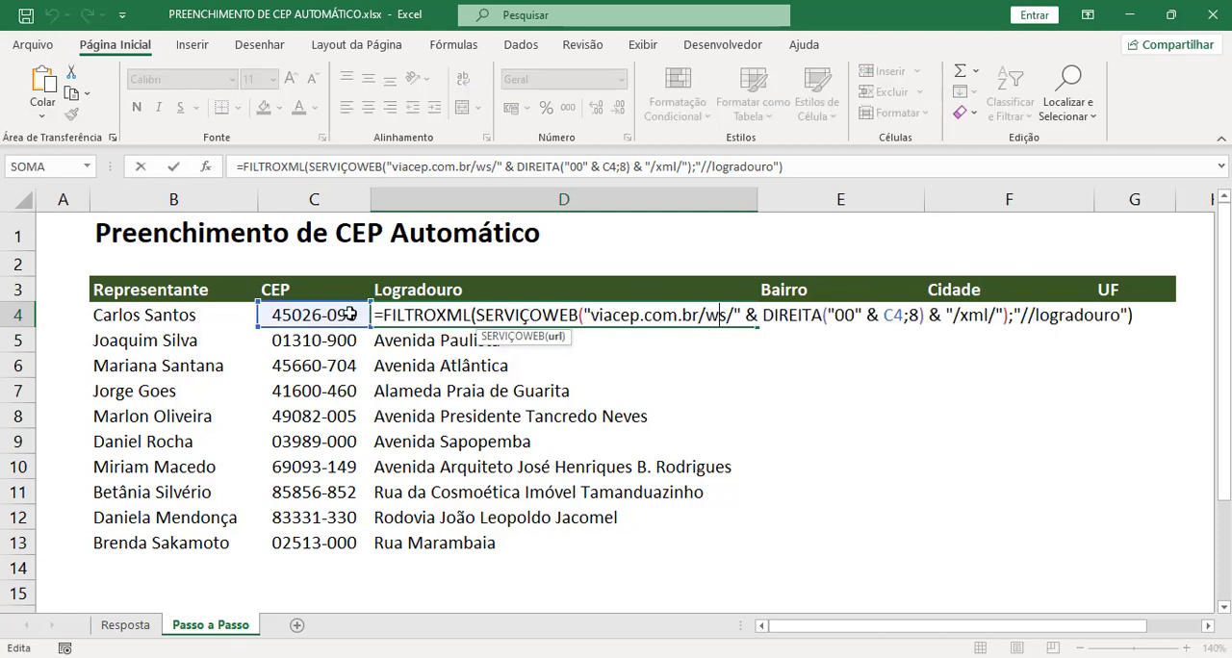
drag(377, 318, 1143, 318)
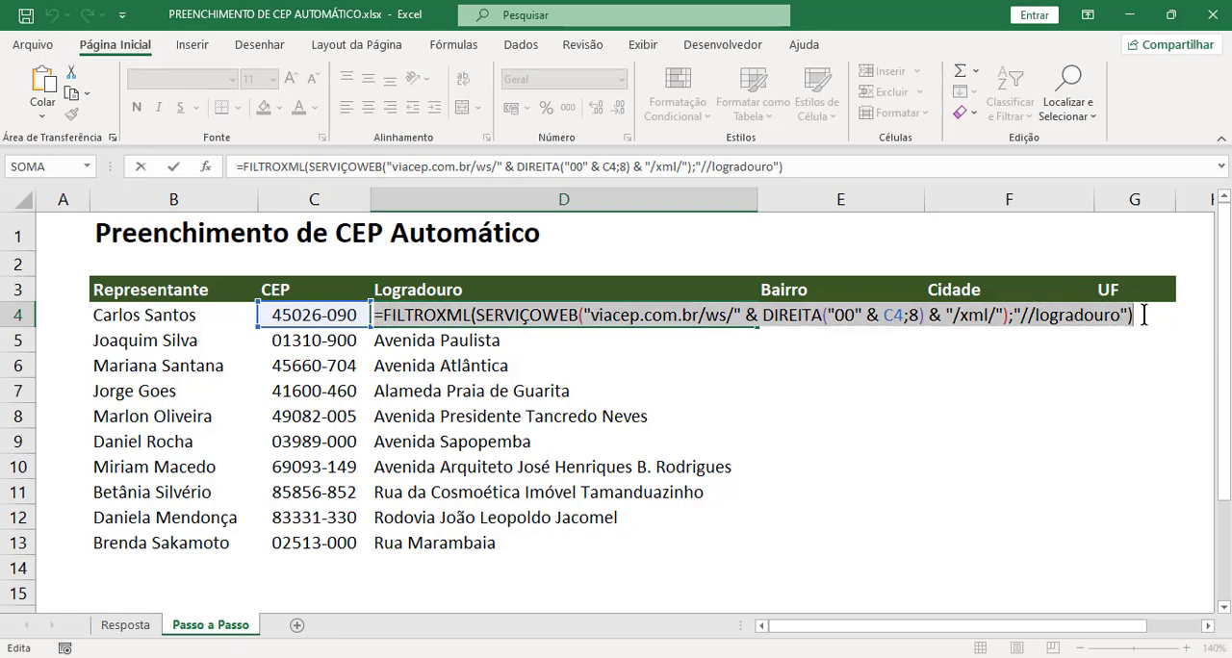
key(ctrl+c)
key(Return)
double_click(795, 315)
key(ctrl+v)
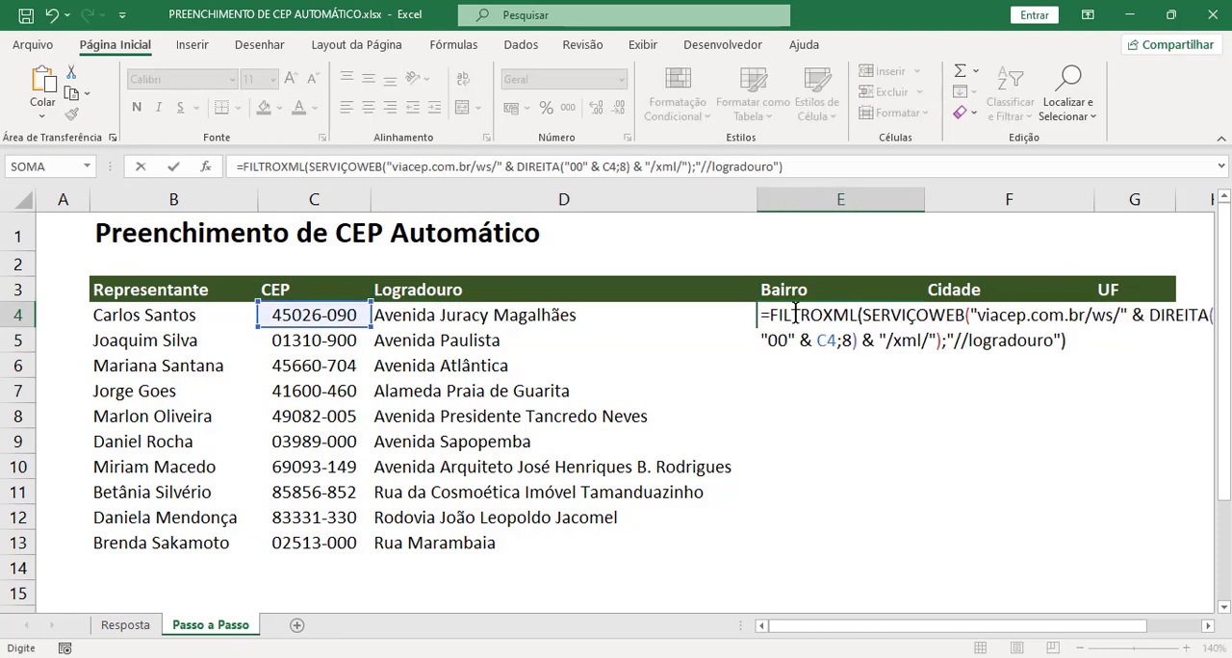
key(Return)
Step: Change the xpath in the E4 formula to "//bairro" and fill it down to E13
double_click(795, 315)
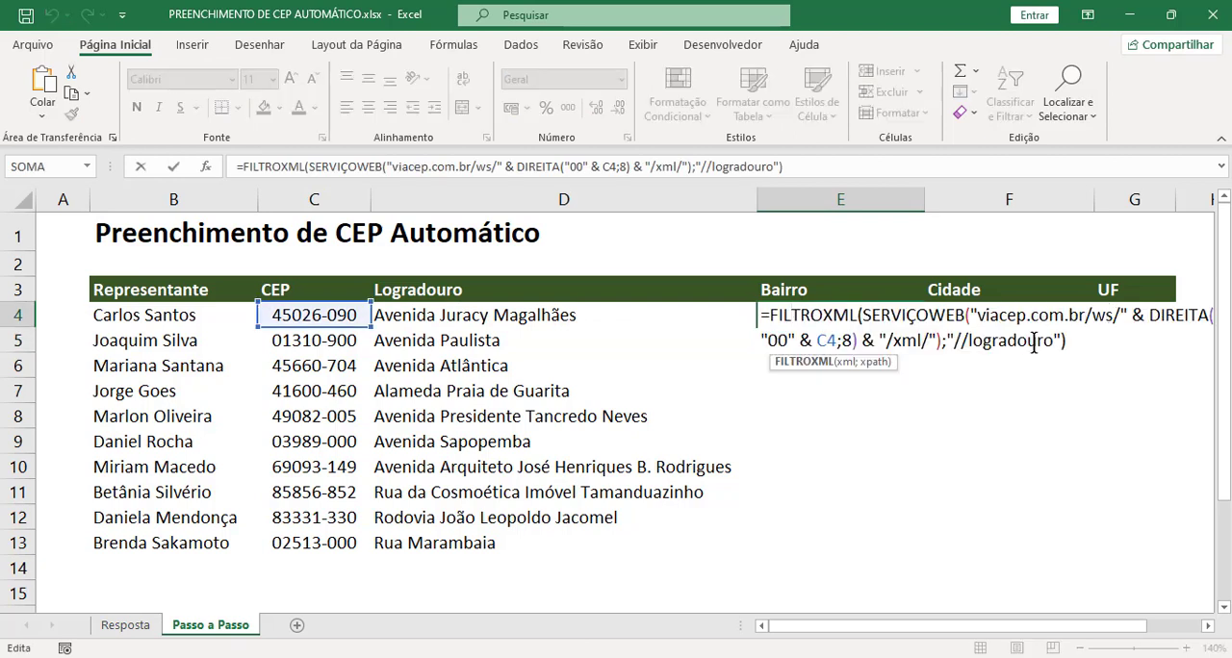
drag(967, 341, 1055, 341)
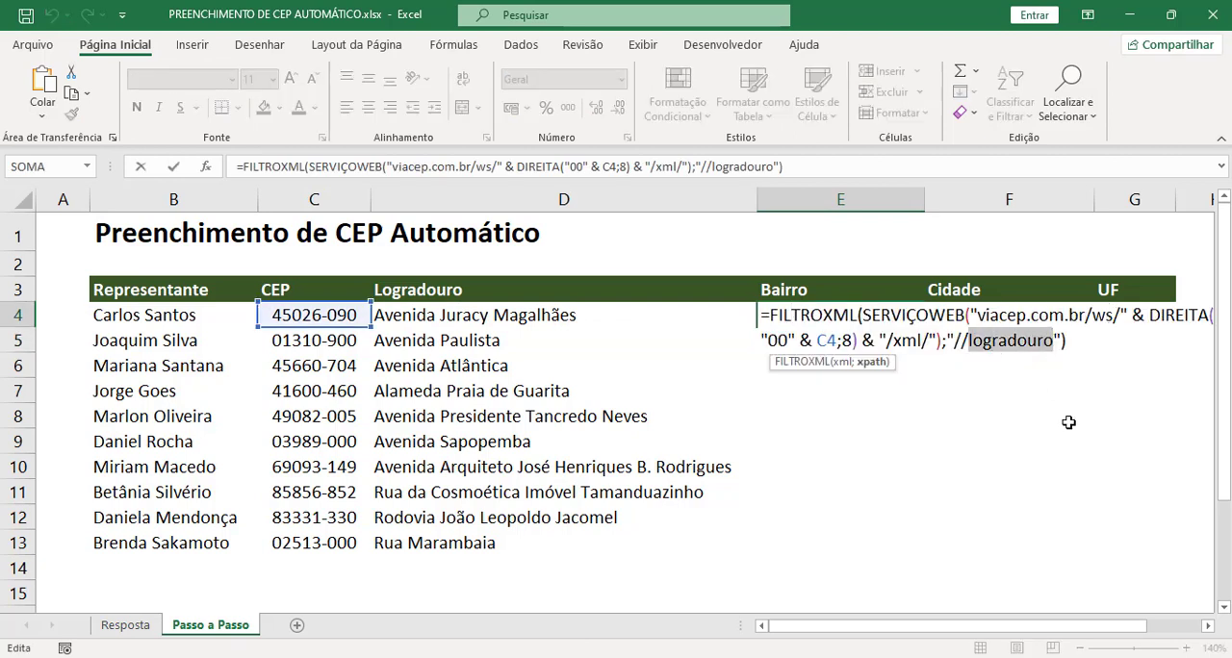
text(bairro)
key(Return)
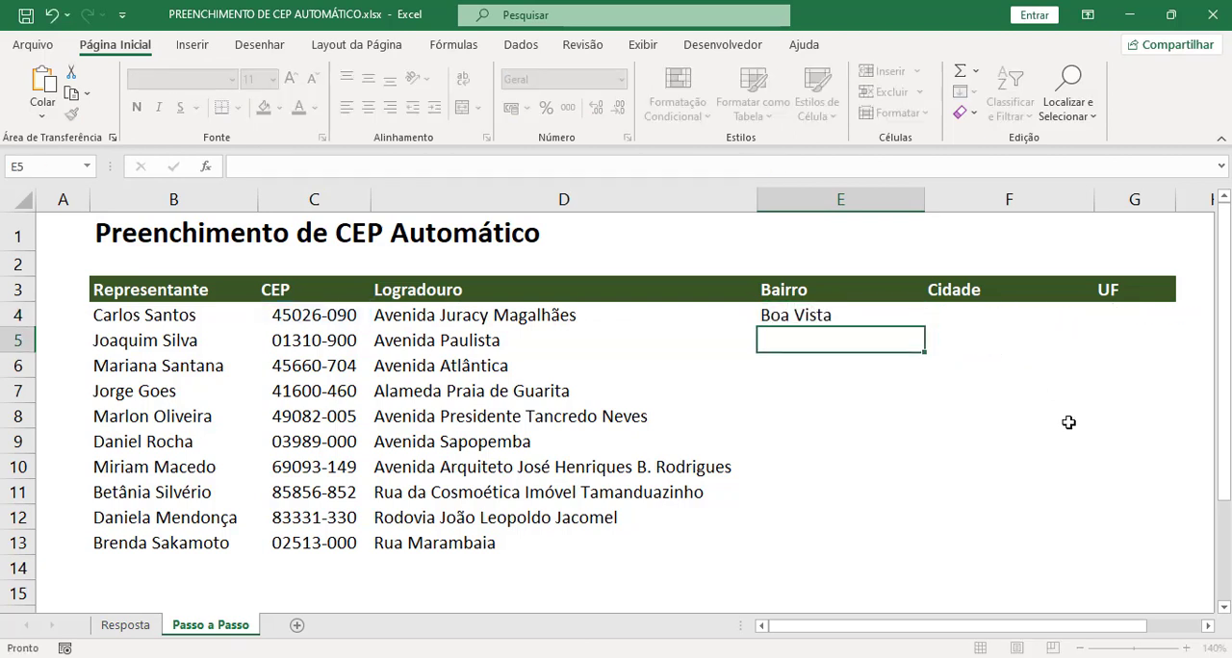
click(900, 316)
double_click(924, 327)
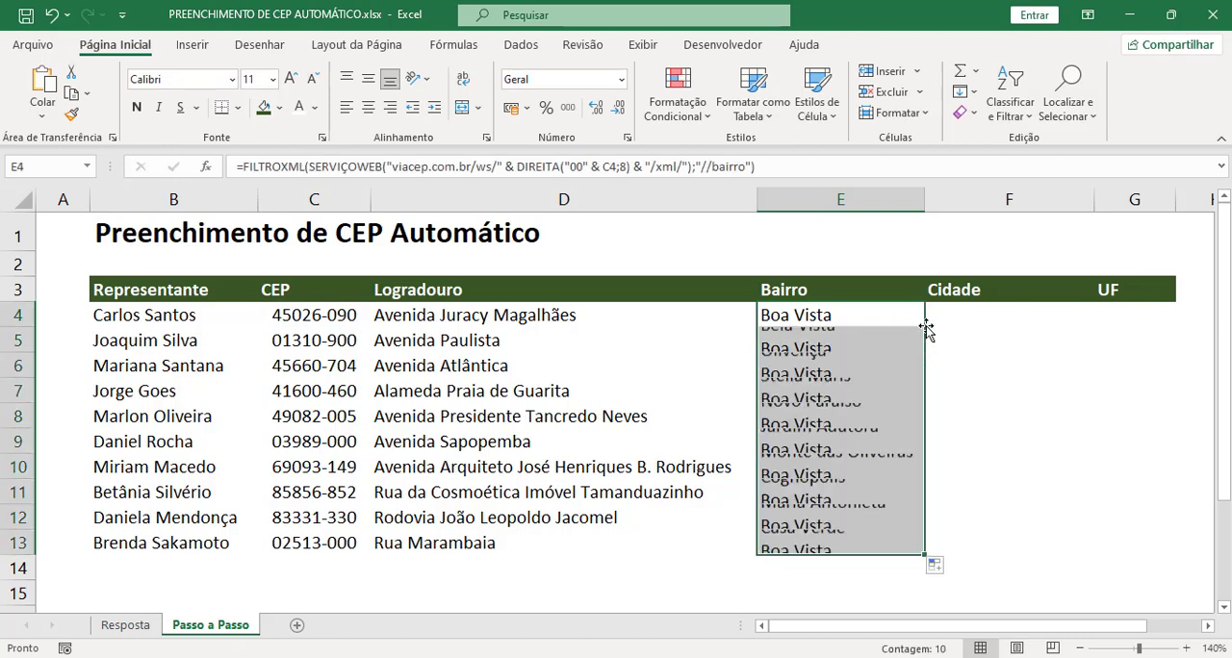
Step: Paste the copied FILTROXML formula into F4 under Cidade and replace logradouro with localidade in its xpath
click(953, 310)
double_click(953, 310)
key(ctrl+v)
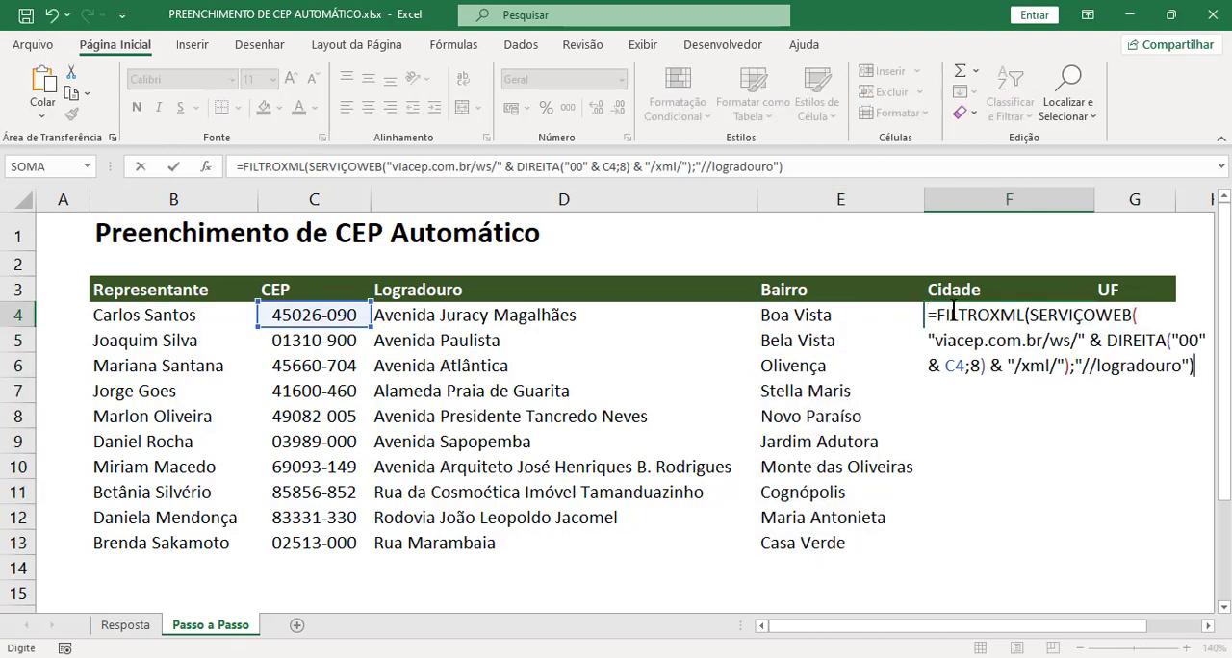
drag(1098, 370, 1182, 371)
key(BackSpace)
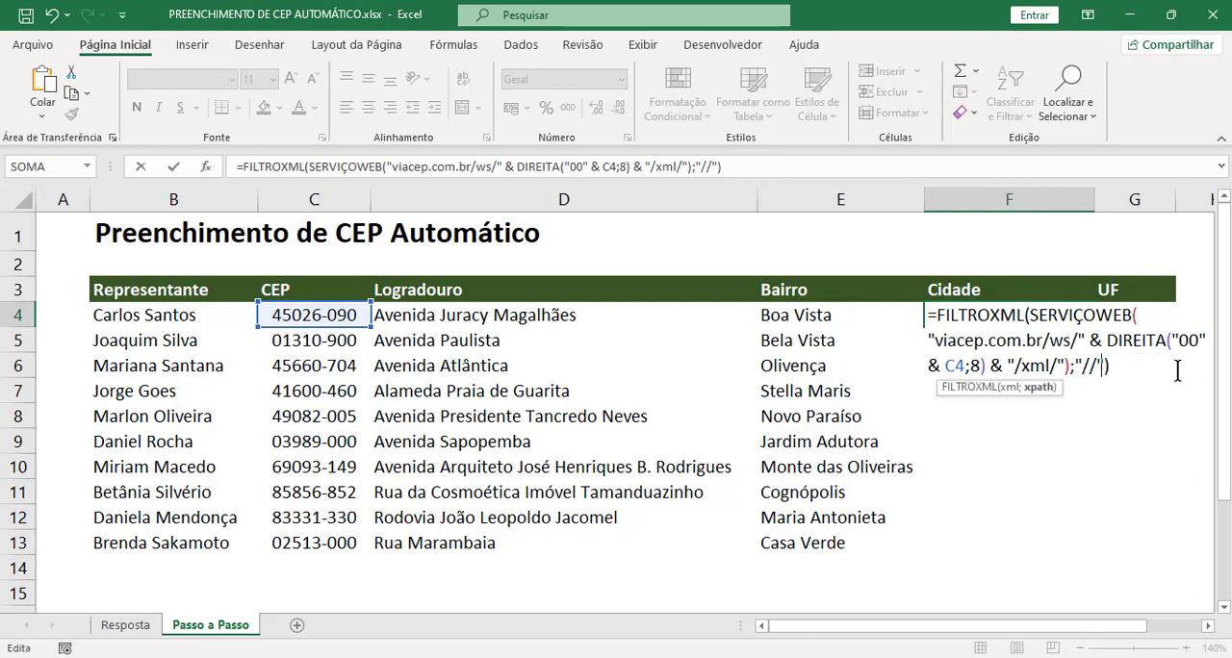
text(localidade)
key(Return)
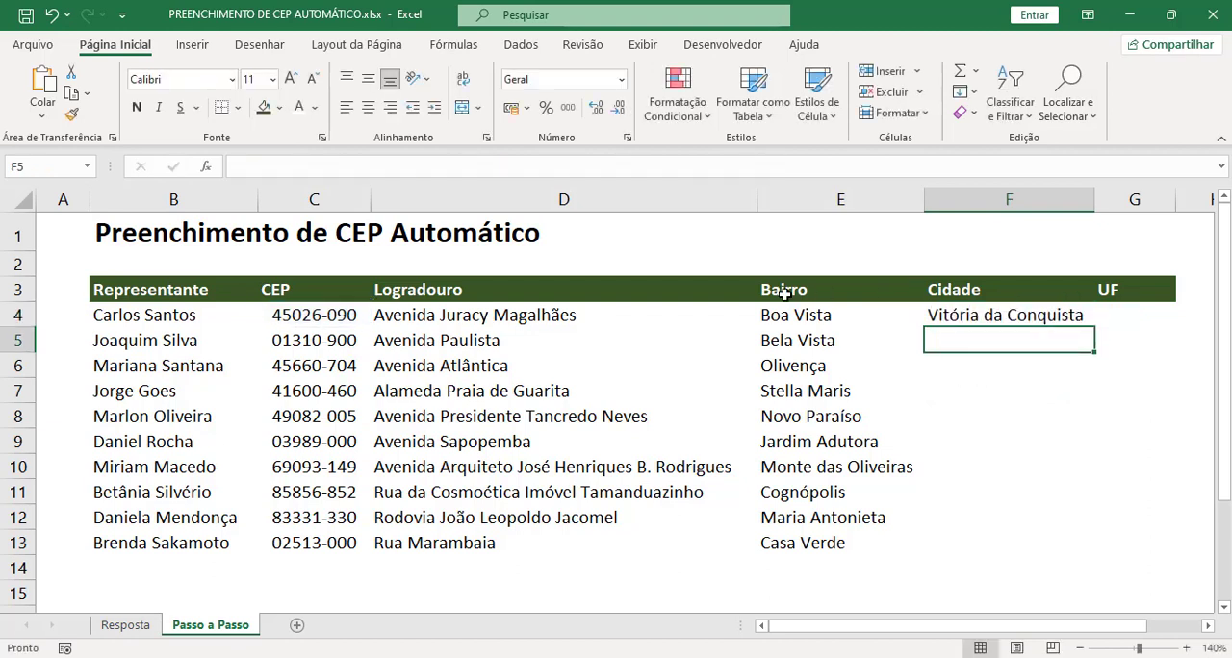
Step: Fill the F4 formula down the Cidade column to F13
click(975, 290)
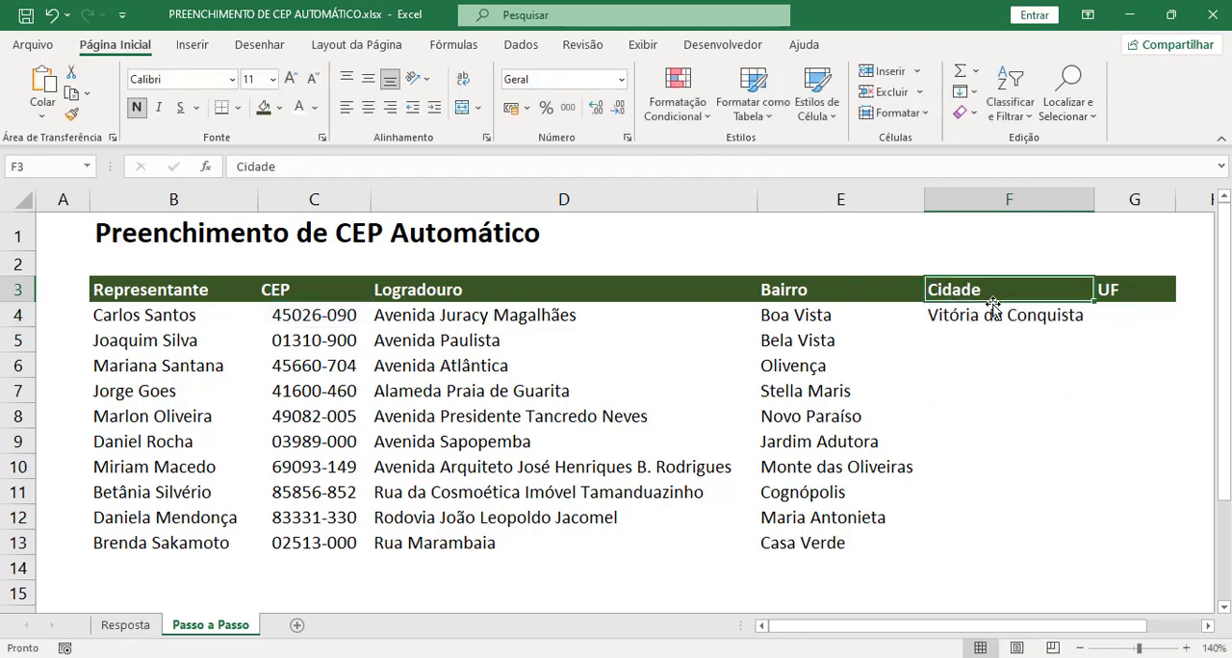
click(1054, 317)
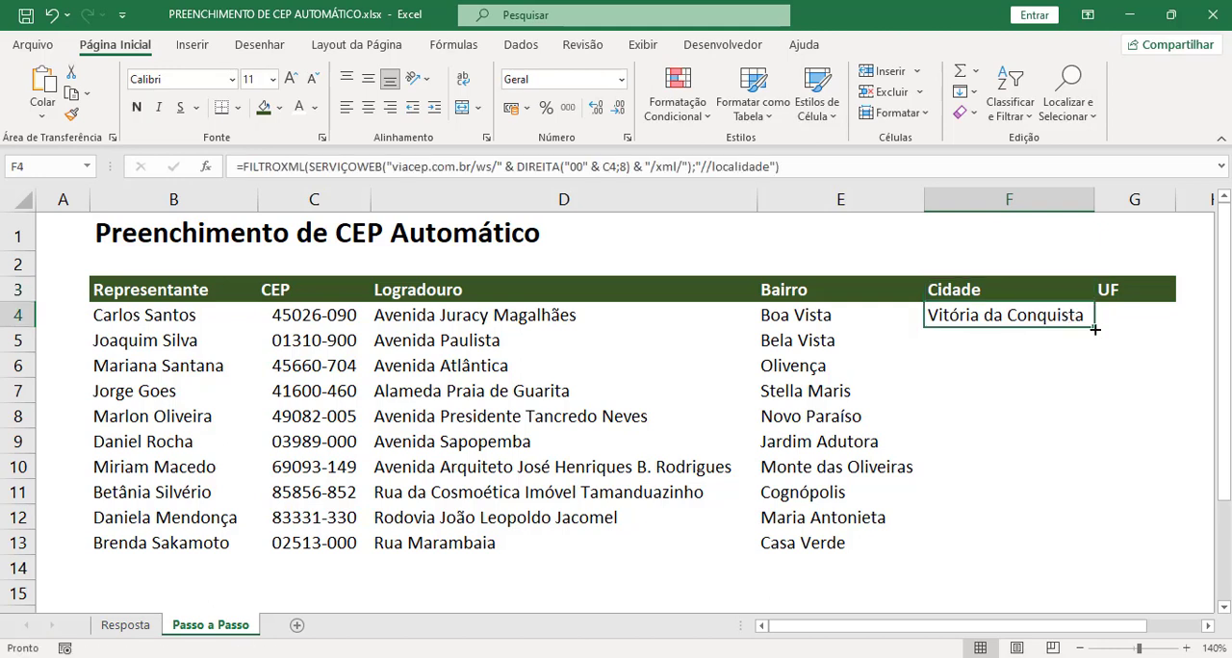
double_click(1095, 329)
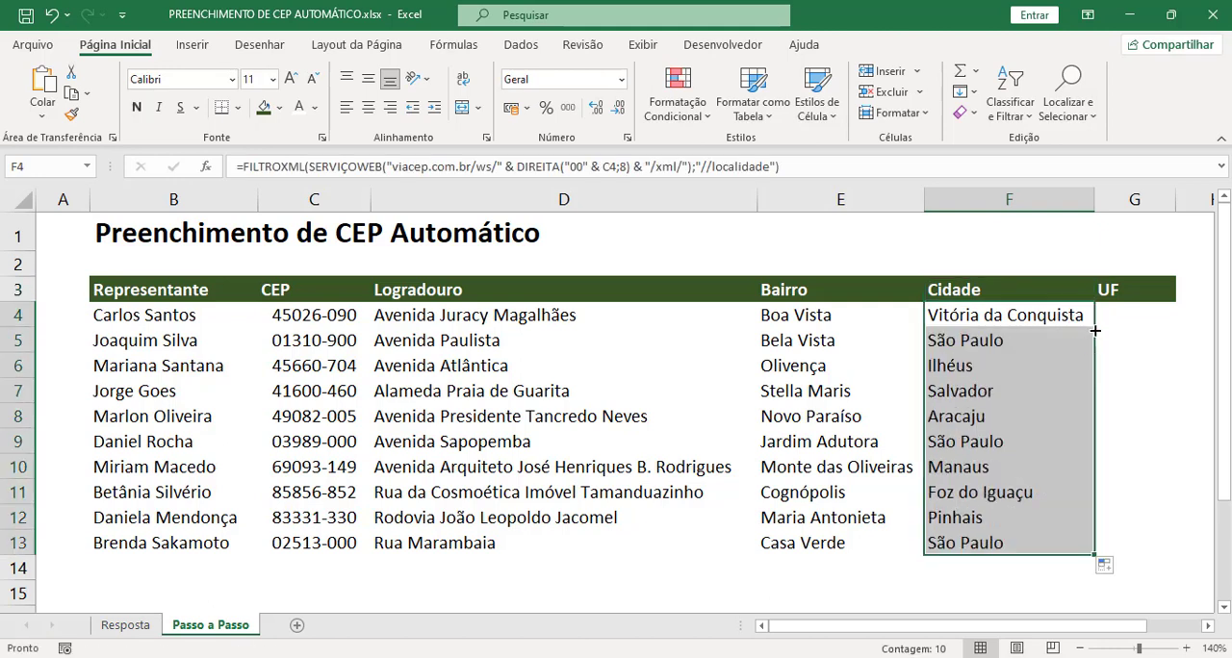
Step: Examine the D4 formula on the Resposta sheet to see how its xpath is built, then return to the Passo a Passo sheet
click(126, 626)
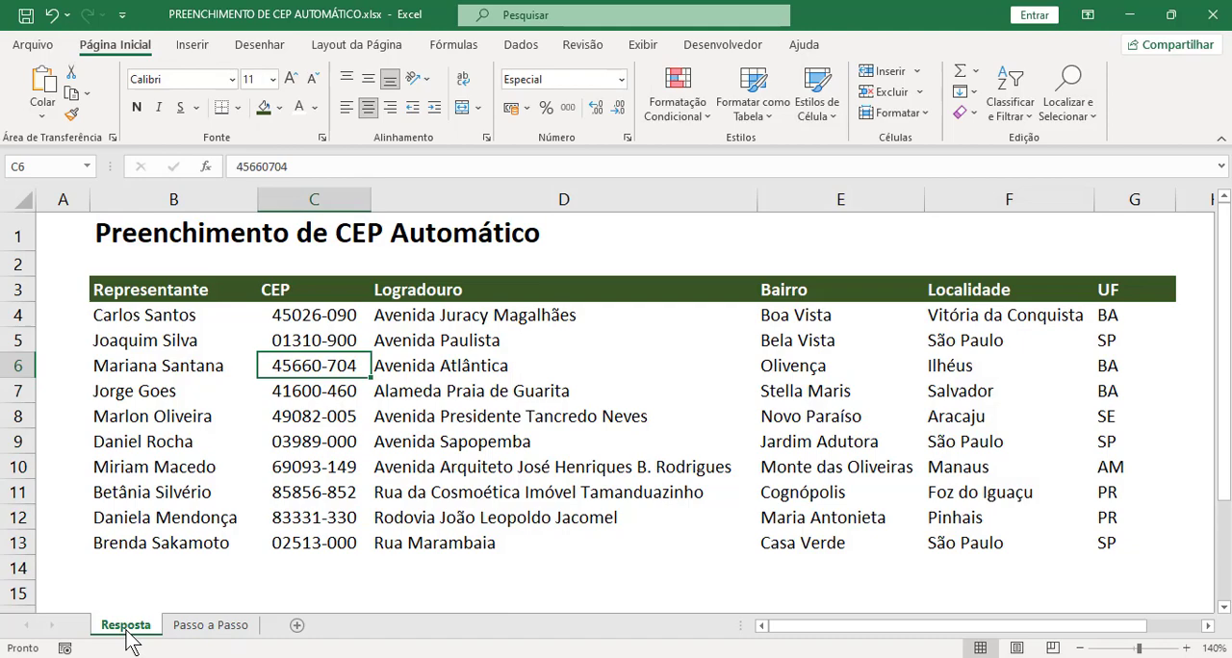
click(963, 302)
double_click(543, 317)
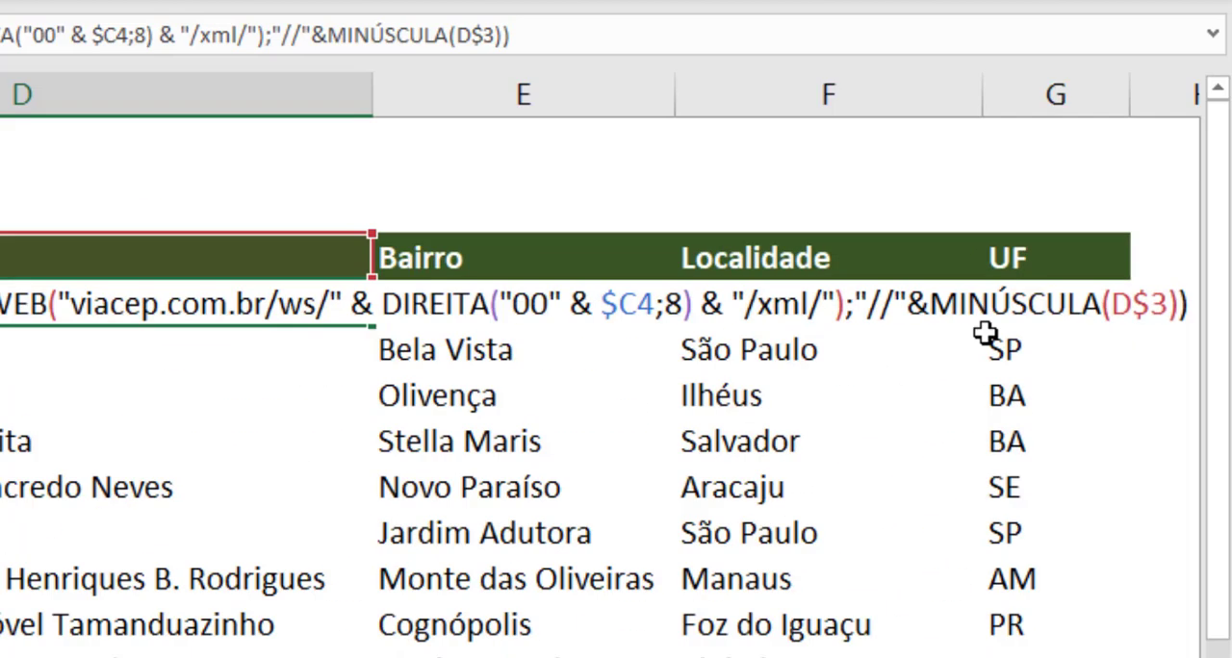
key(Escape)
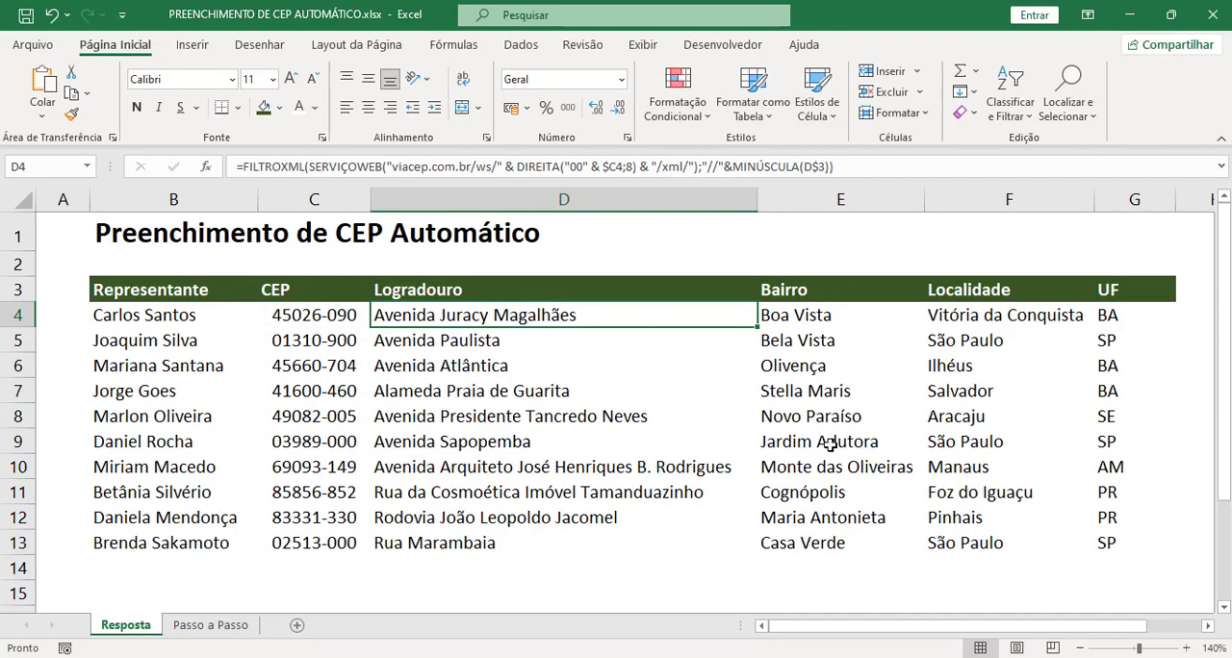
click(212, 626)
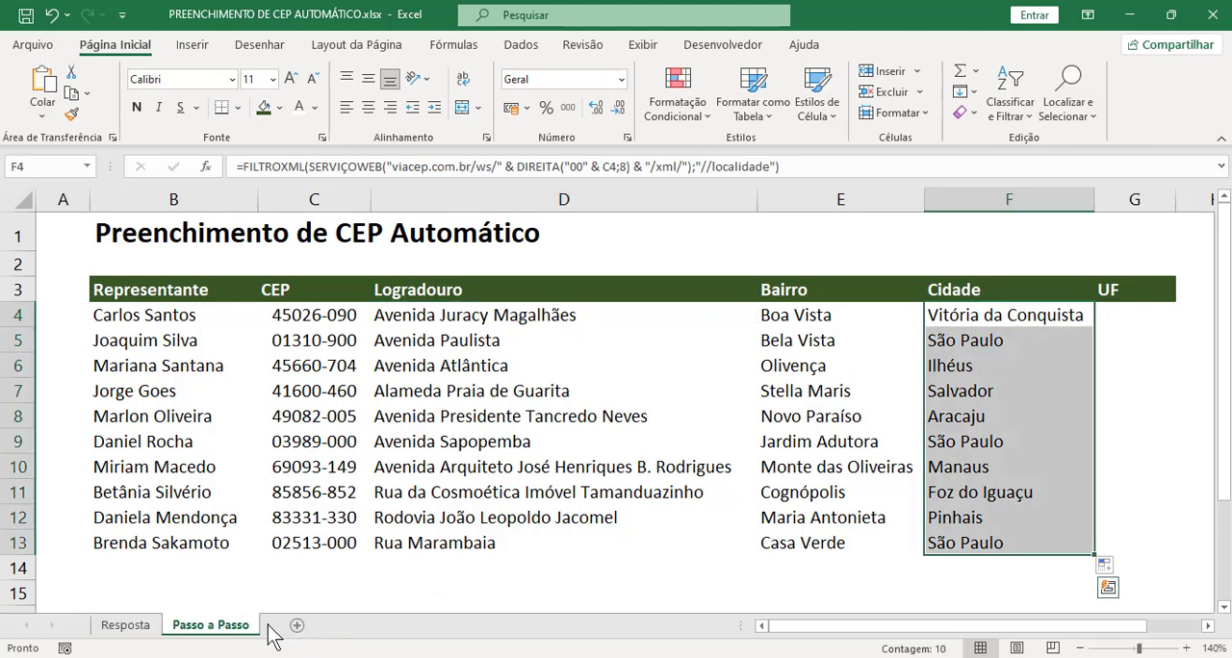
Step: Paste the copied FILTROXML formula into G4 under UF and replace logradouro with uf in its xpath
click(1122, 312)
double_click(1123, 312)
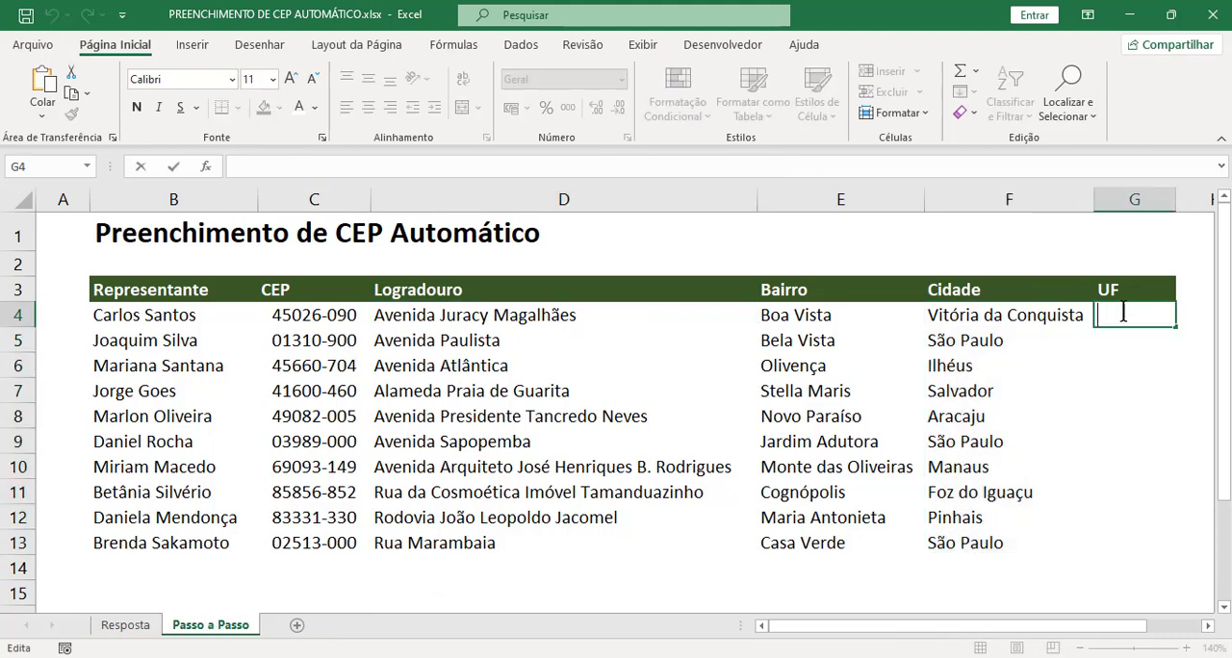
text(=FILTROXML(SERVIÇOWEB("viacep.com.br/ws/" & DIREITA("00" & C4;8) & "/xml/");"//logradouro"))
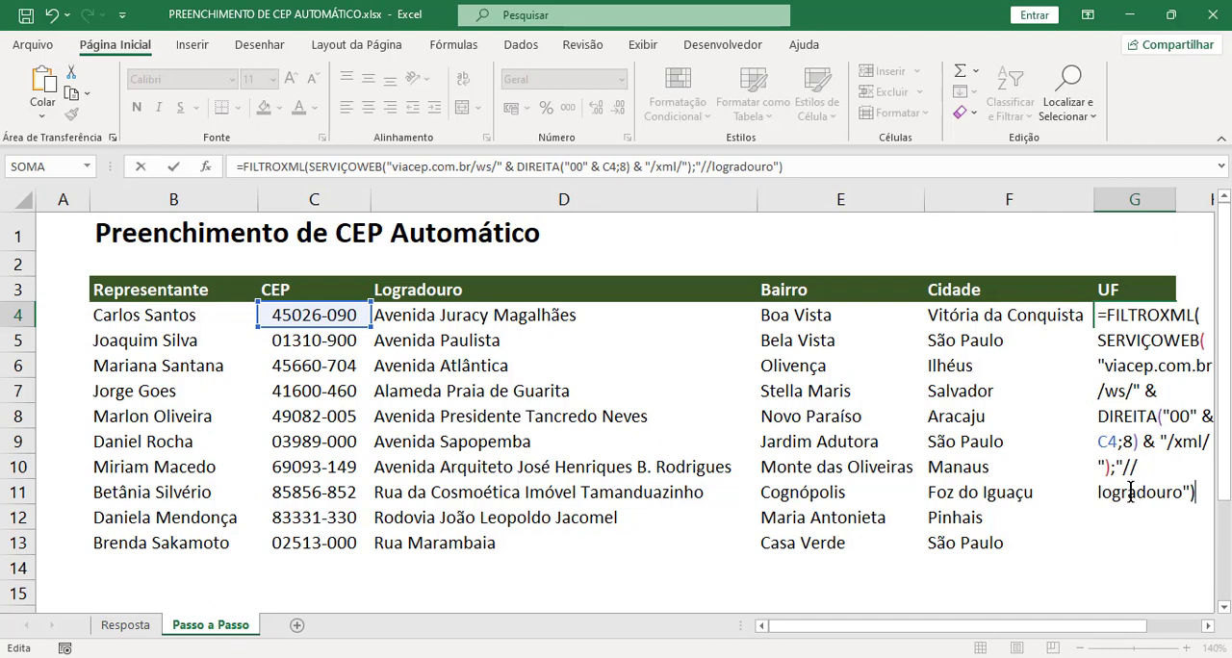
drag(1098, 493, 1184, 493)
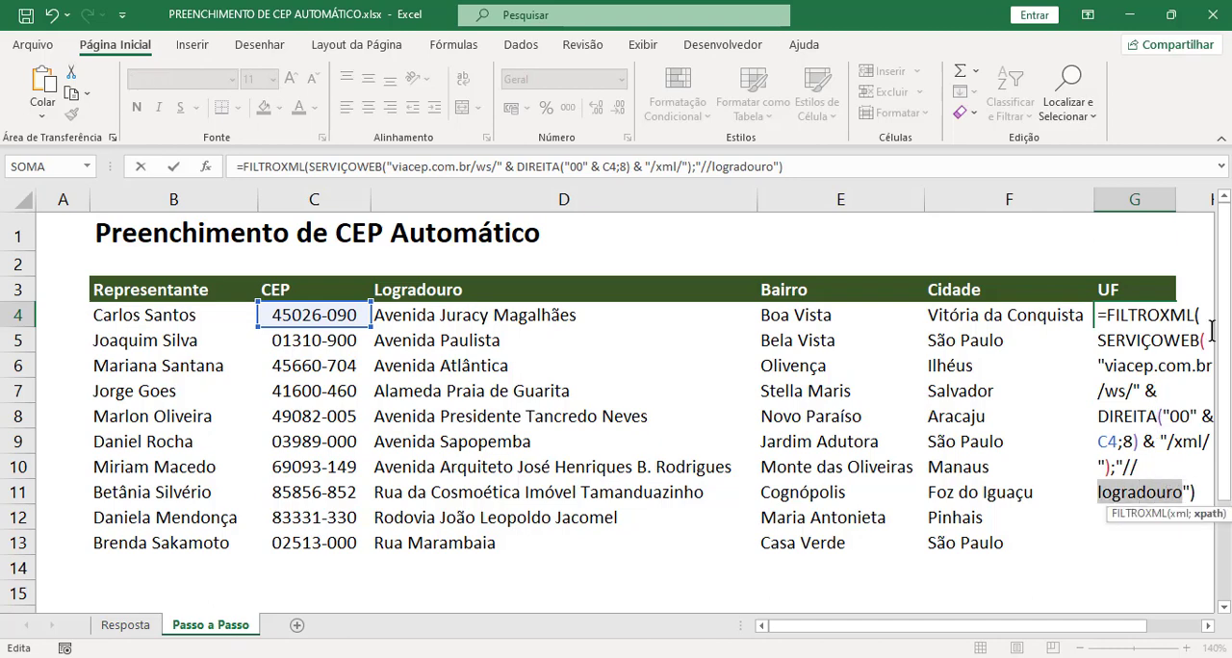
text(uf)
key(Return)
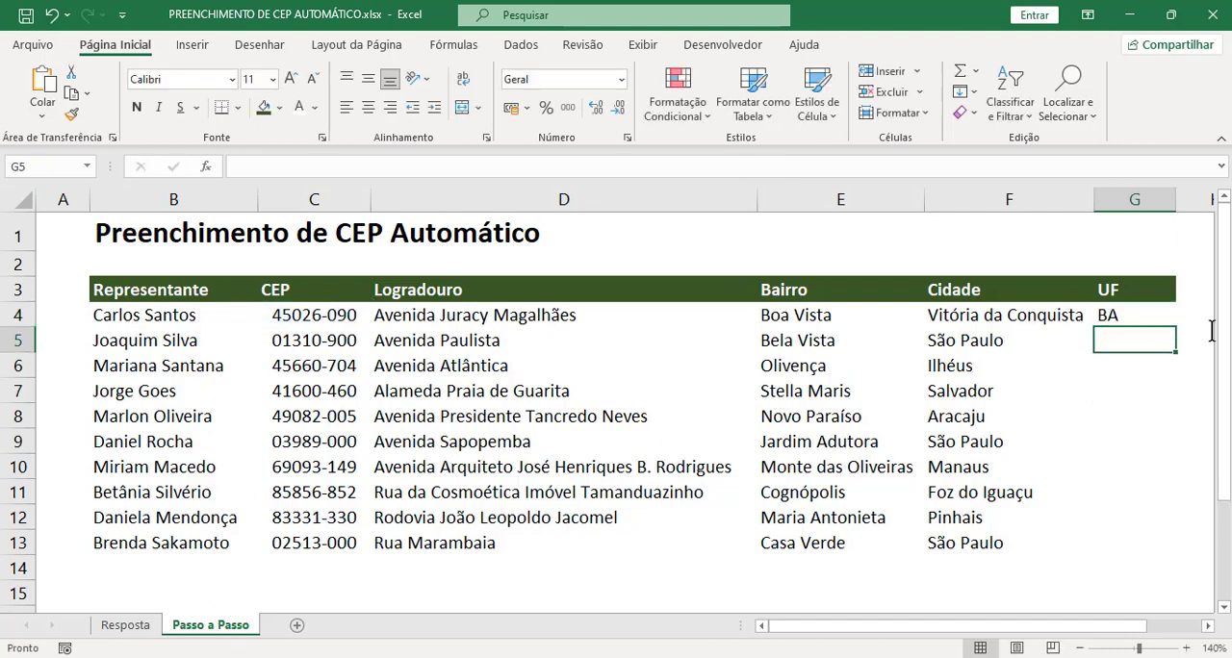
Step: Fill the G4 formula down the UF column to G13
click(1136, 321)
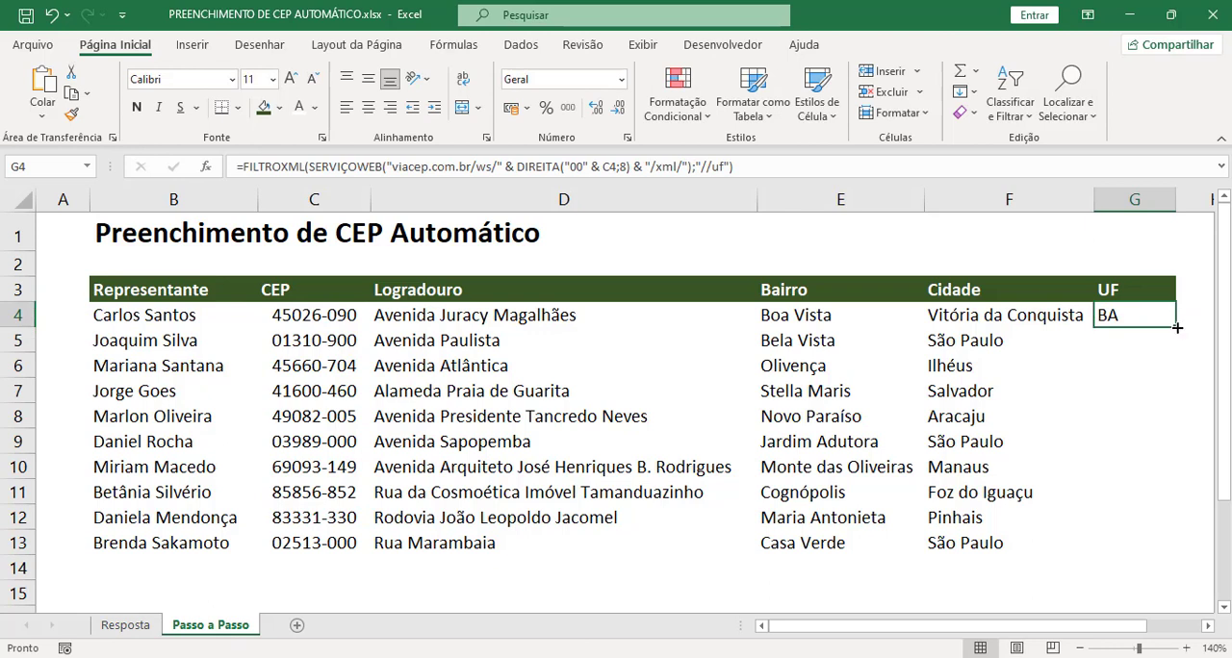
double_click(1176, 327)
click(1071, 518)
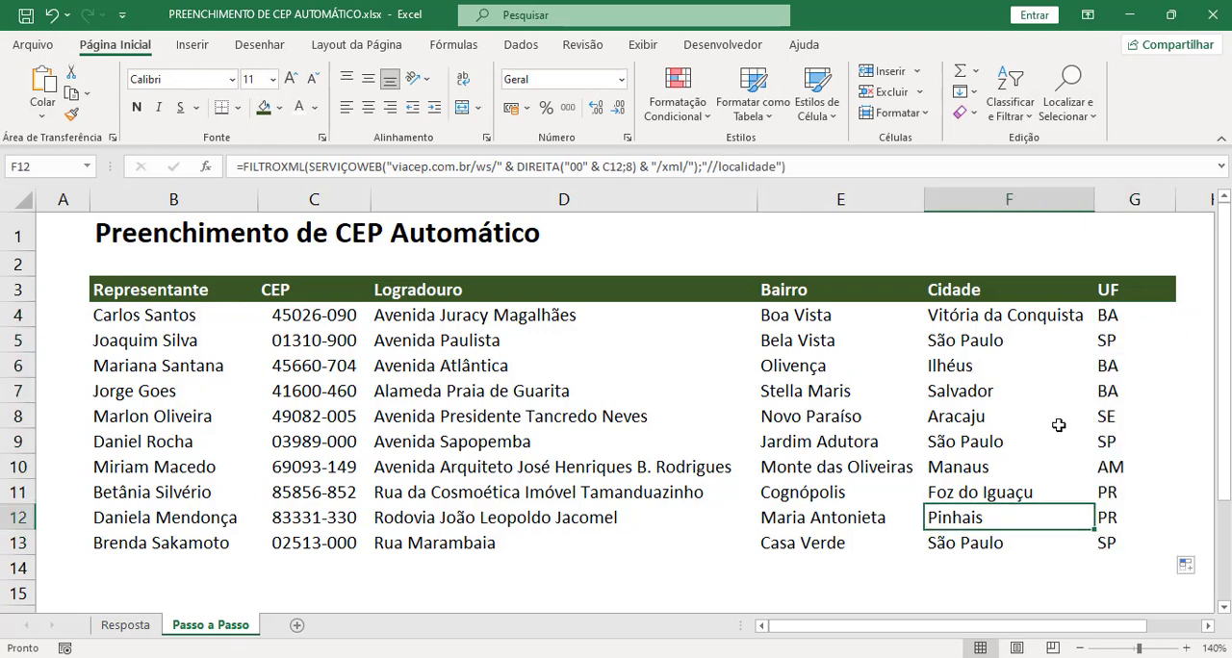
click(1007, 566)
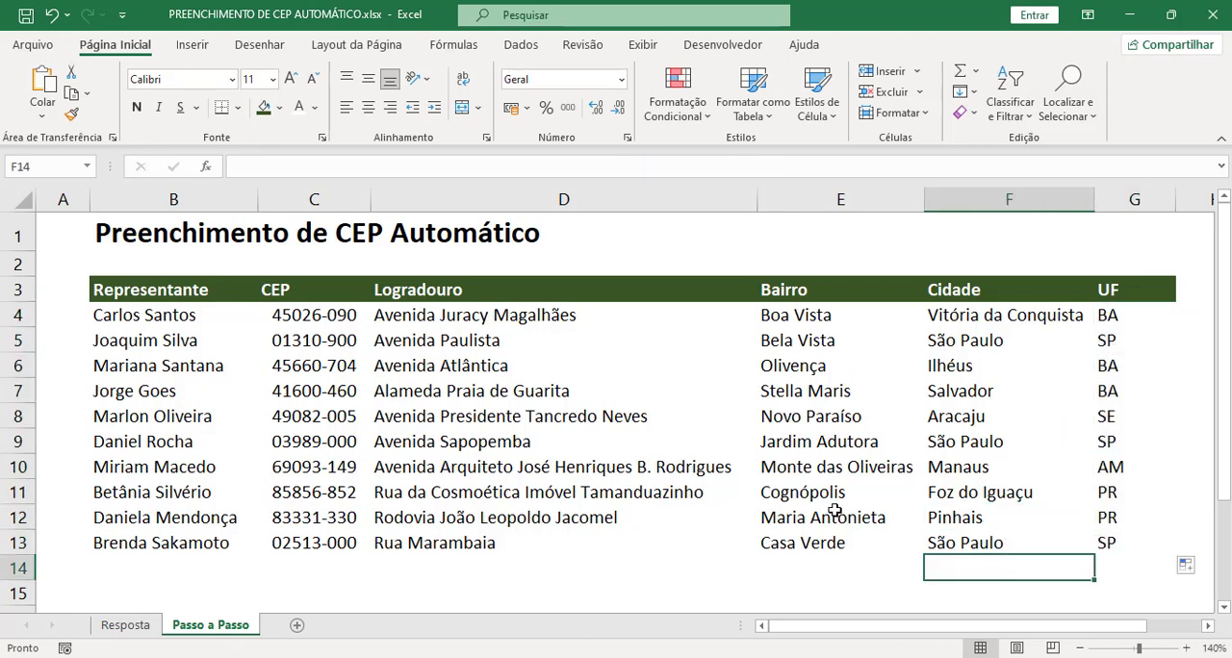